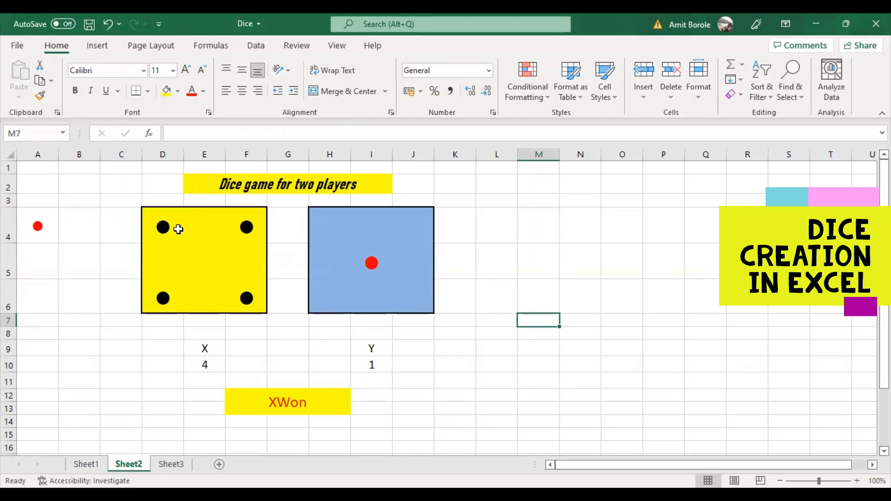
- Enter the bullet character formula =CHAR(149) in cell A3 of Sheet3
click(45, 237)
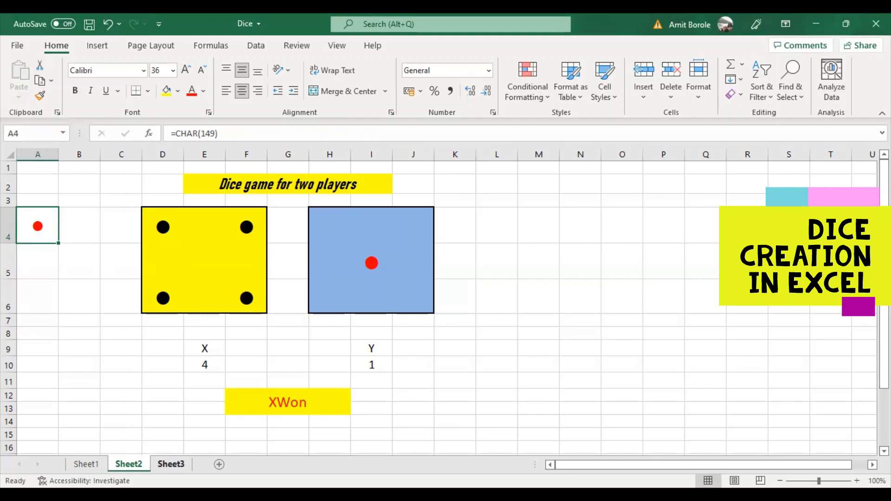
click(171, 465)
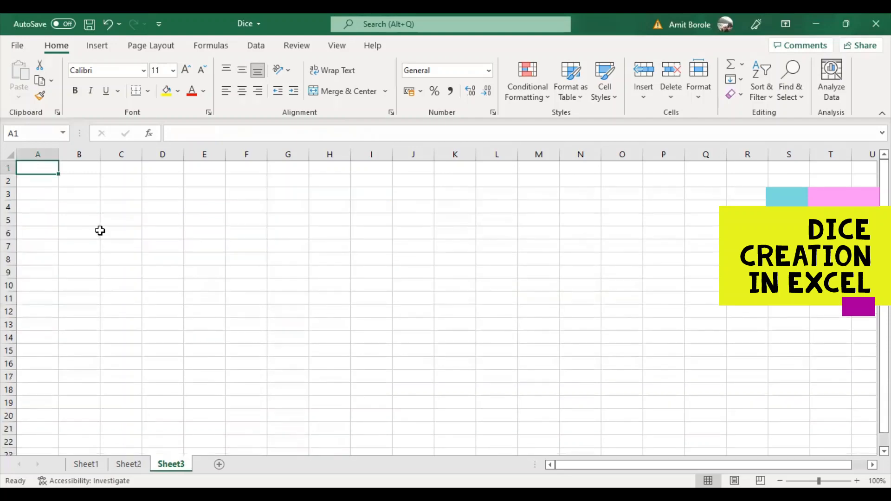
click(51, 196)
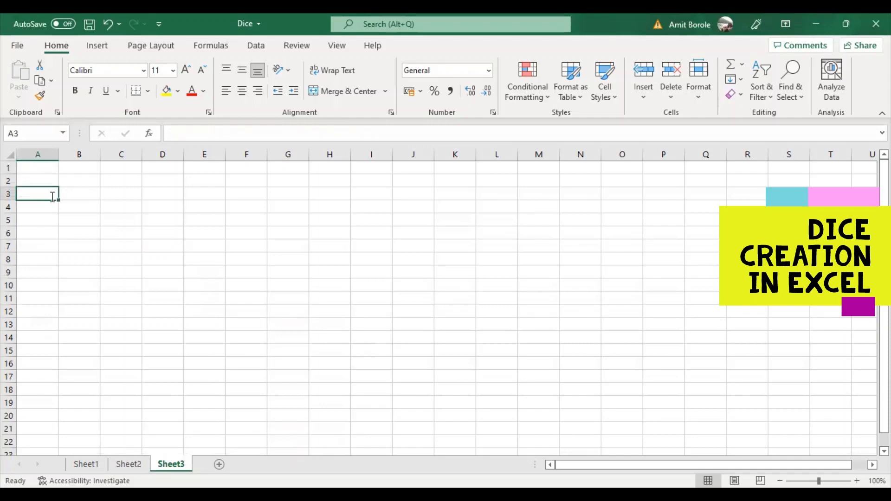
text(=char)
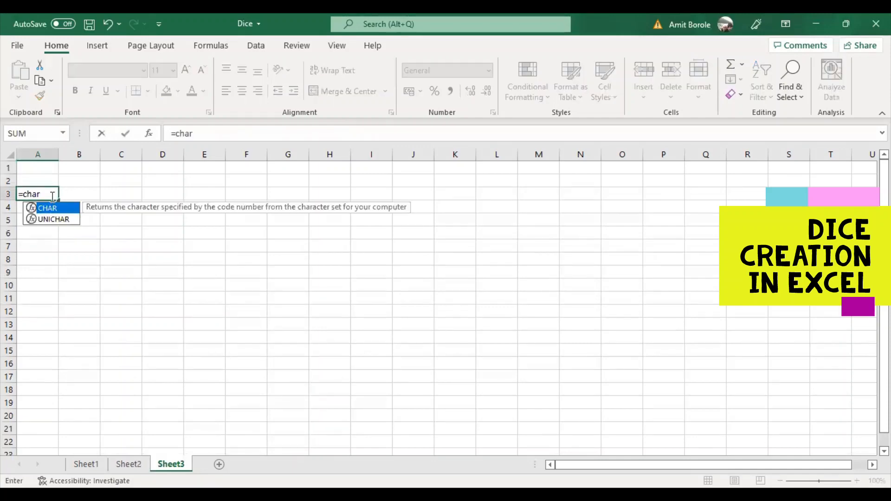
text((149))
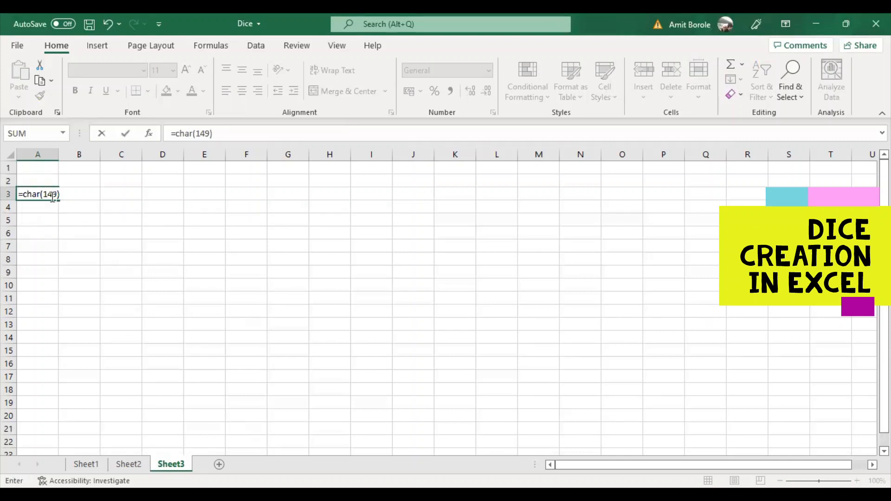
key(Return)
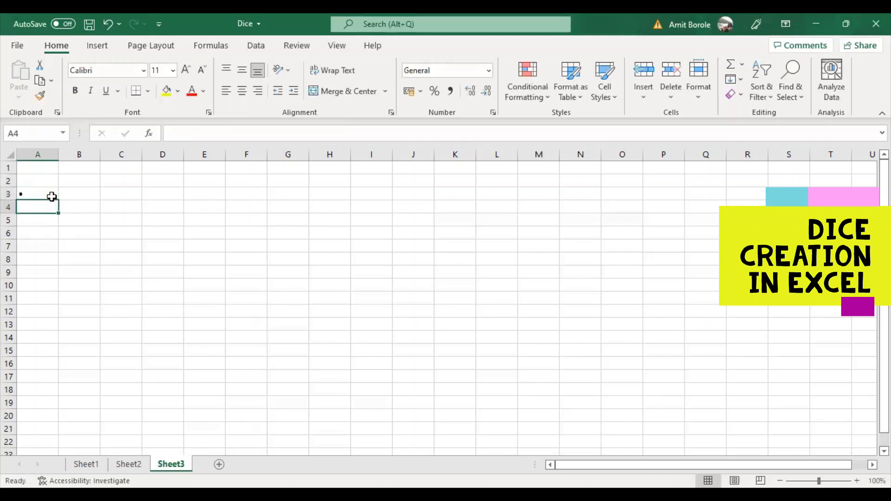
click(47, 194)
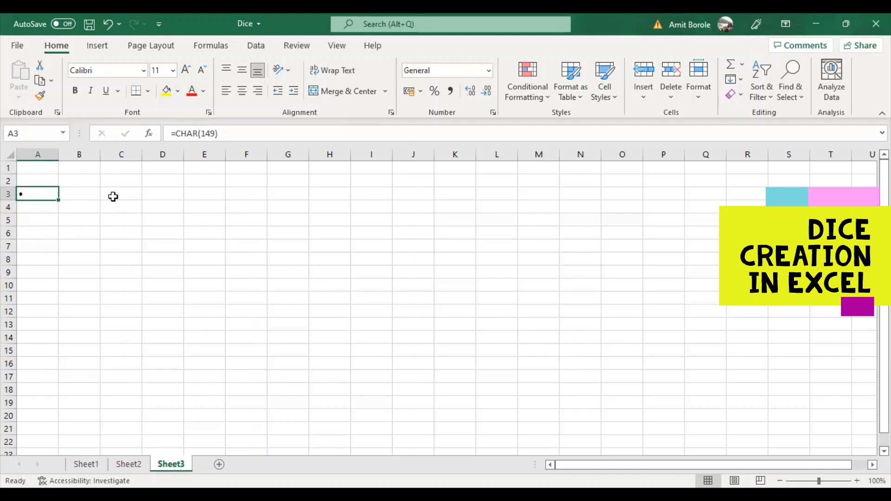
- Enter =RANDBETWEEN(1,6) in cell D13 to generate a random dice number
click(152, 322)
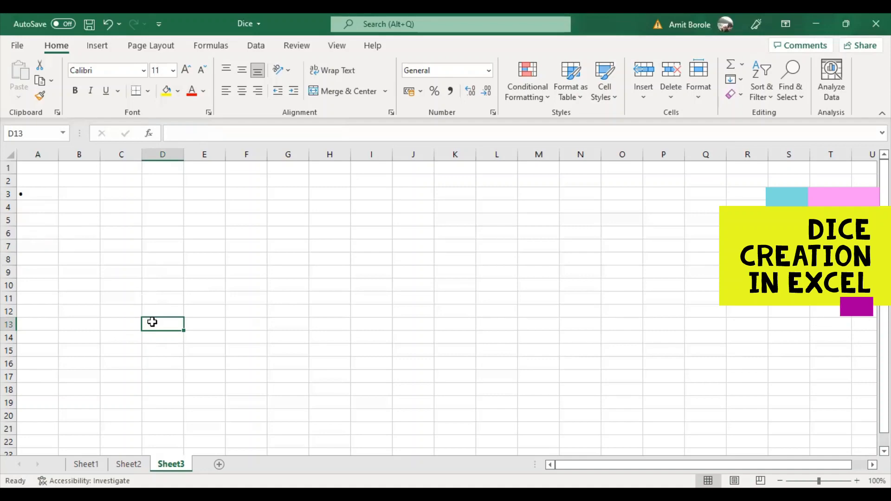
text(=r)
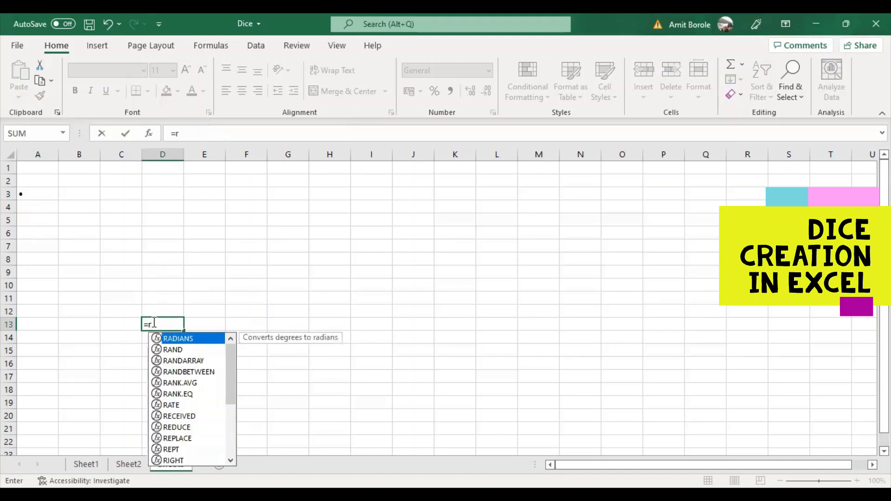
text(and)
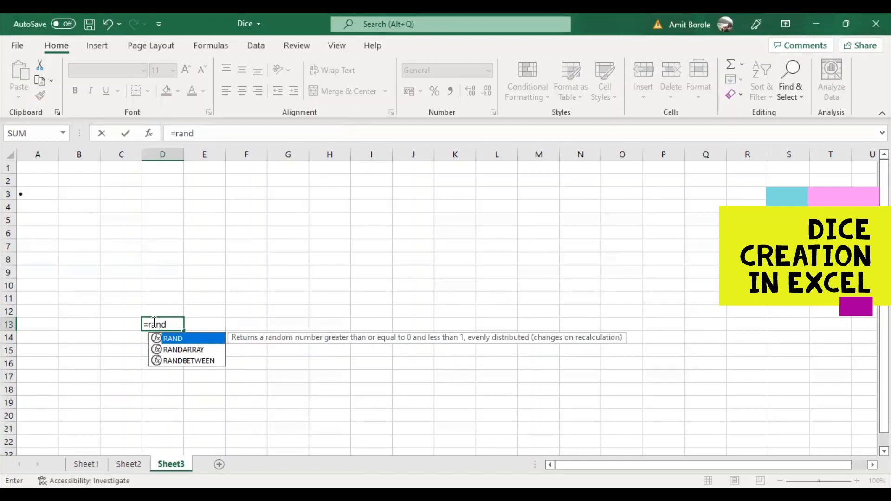
text(between)
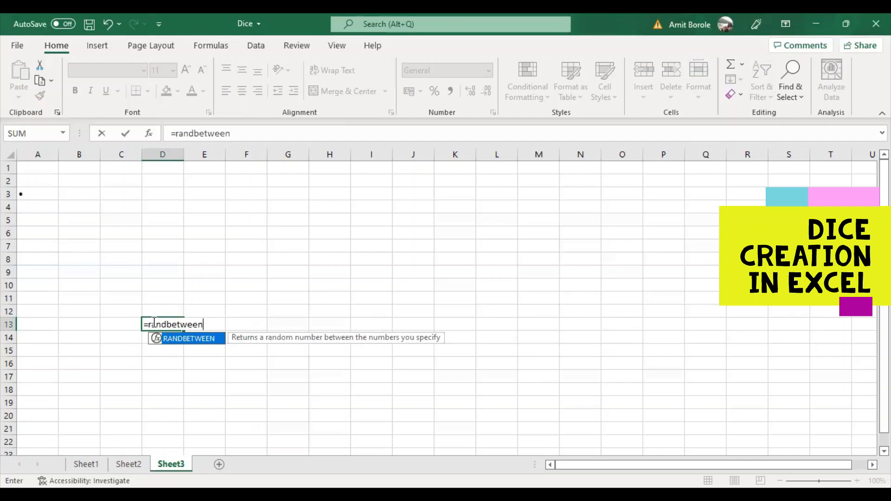
text((1)
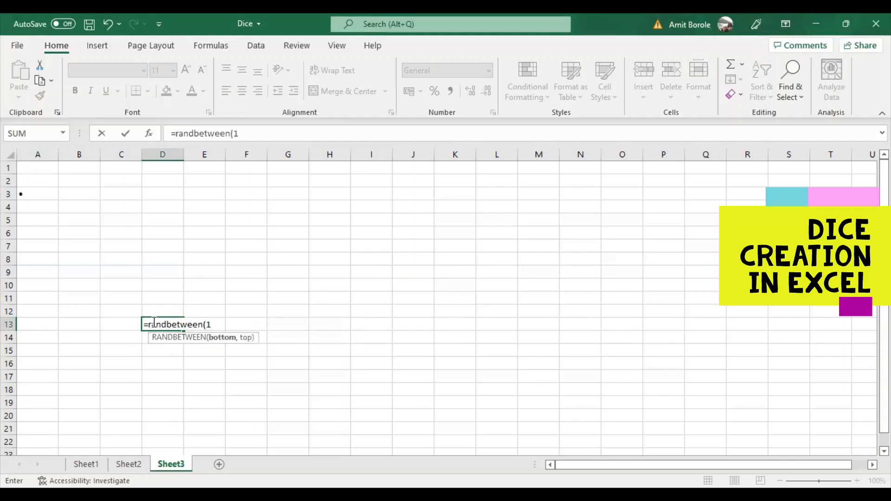
text(,6))
key(Return)
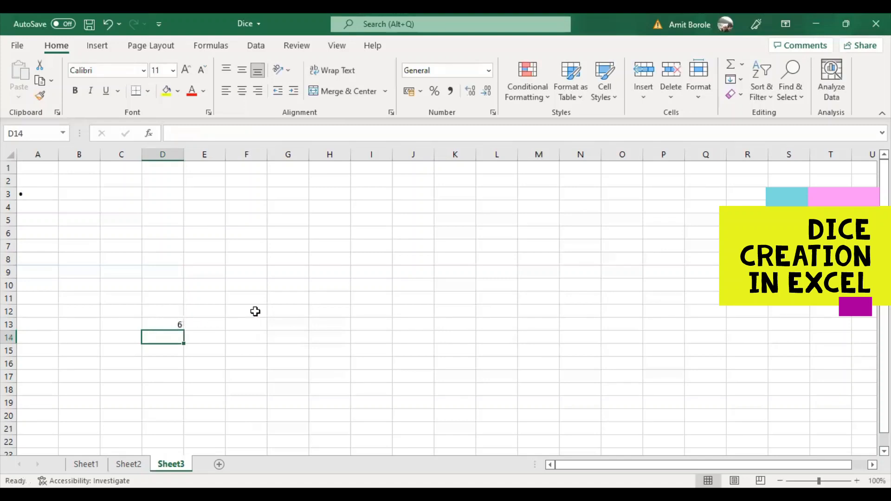
- Label cell D12 as "Player 1" and cell H12 as "Player 2"
click(174, 313)
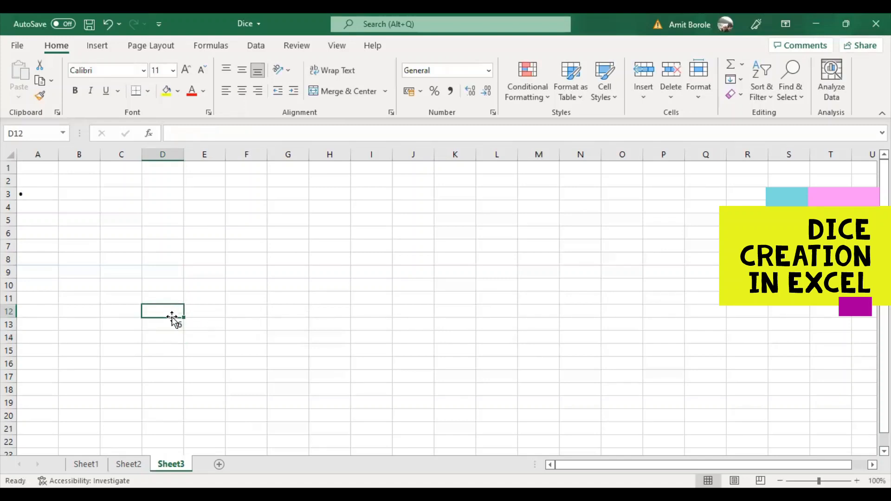
text(P)
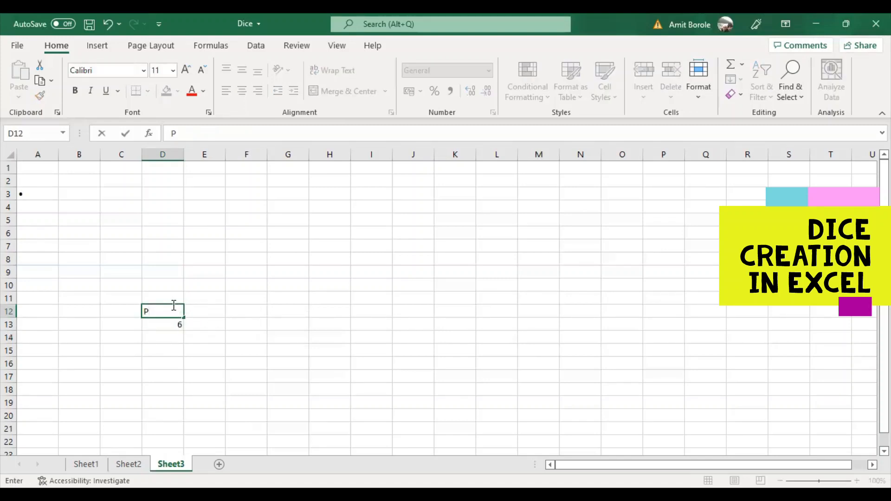
text(ya)
key(BackSpace)
key(BackSpace)
text(layer 1)
click(322, 309)
text(Pl)
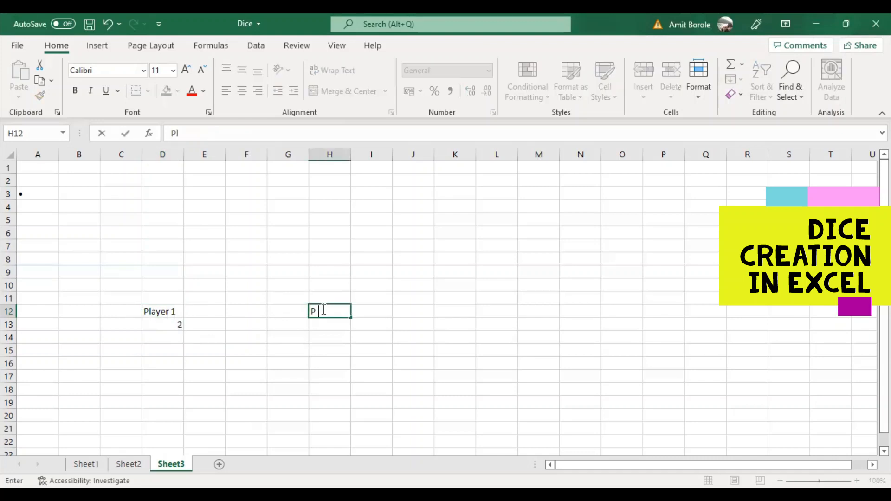
text(ayer 2)
key(ctrl+Return)
- Enter =RANDBETWEEN(1,6) in cell H13 beneath the Player 2 label
click(327, 325)
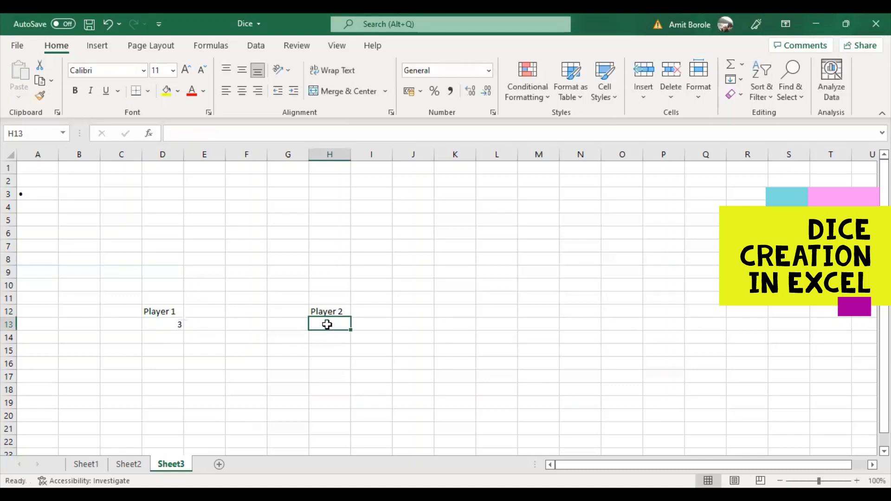
text(=r)
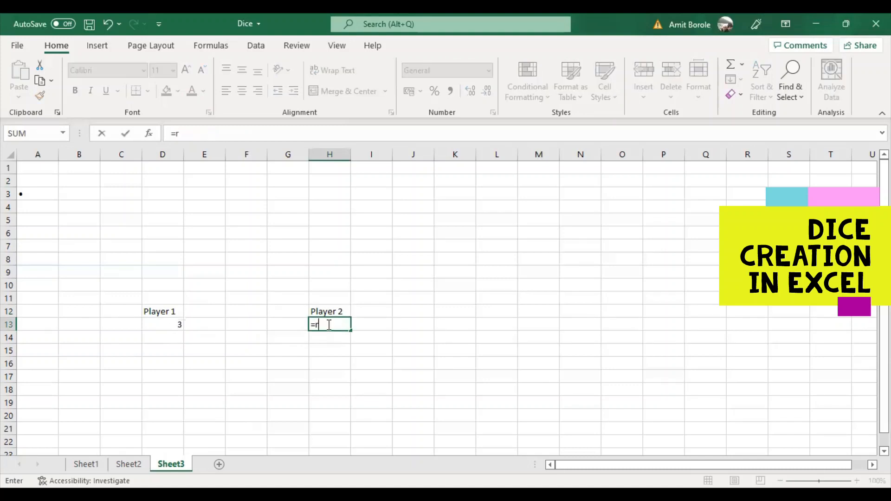
text(and)
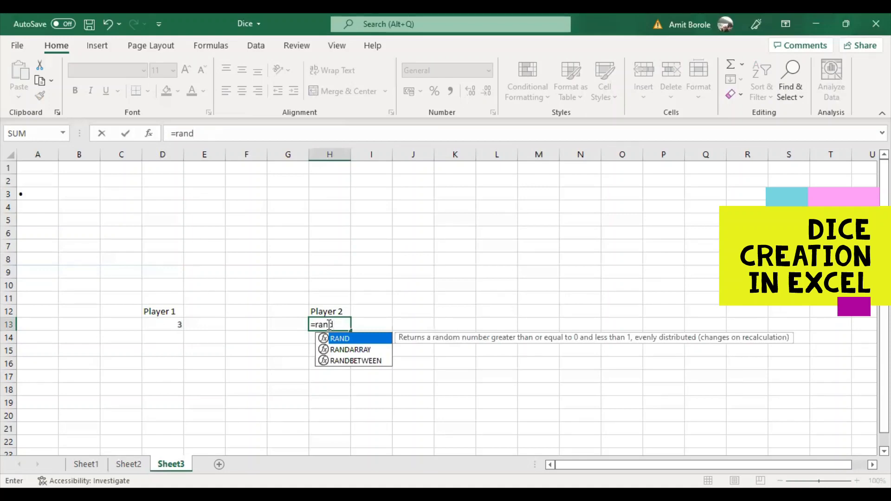
text(be)
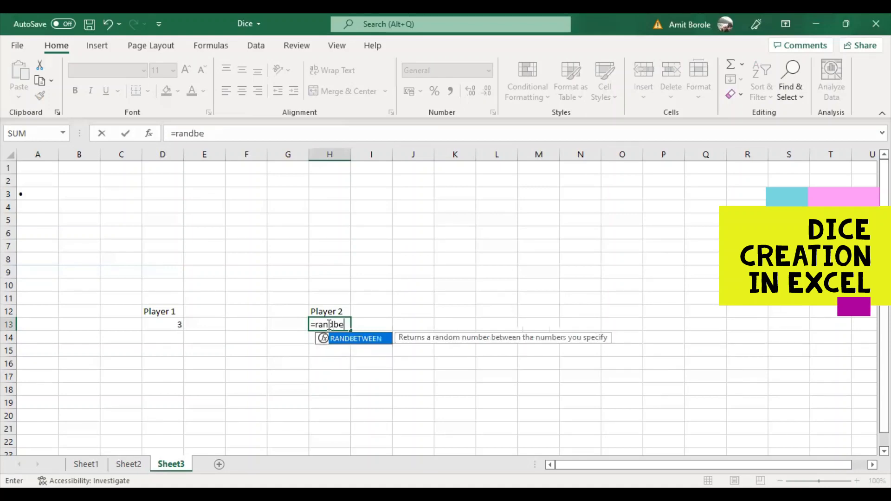
text(tween(1,6))
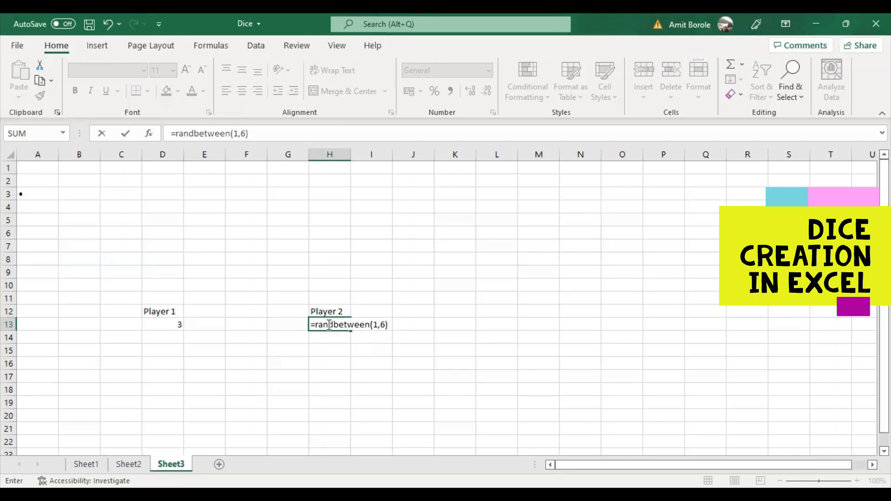
key(Return)
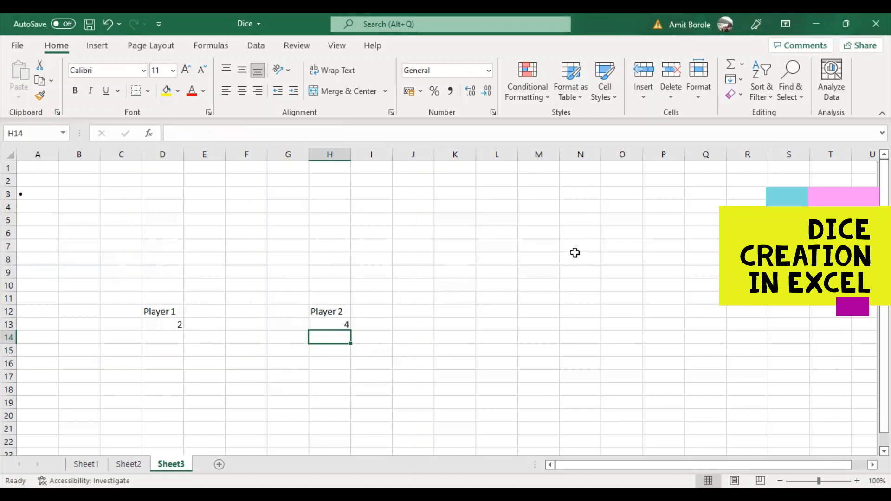
click(129, 206)
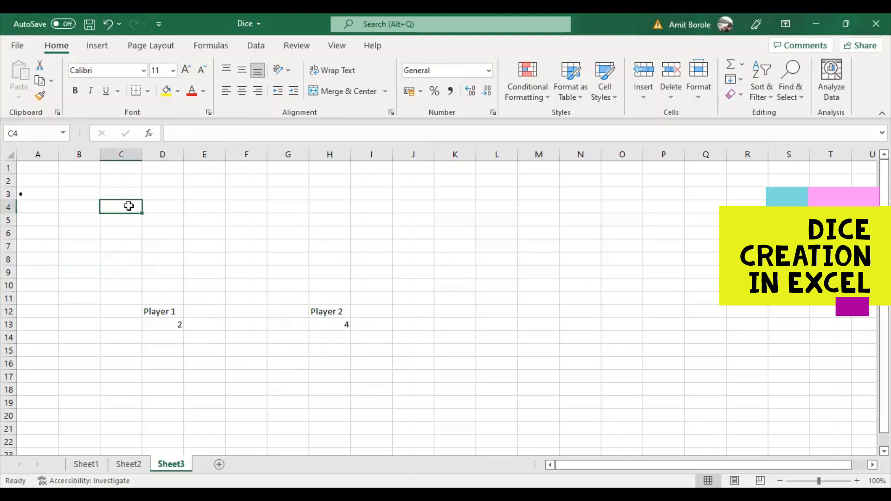
text(=i)
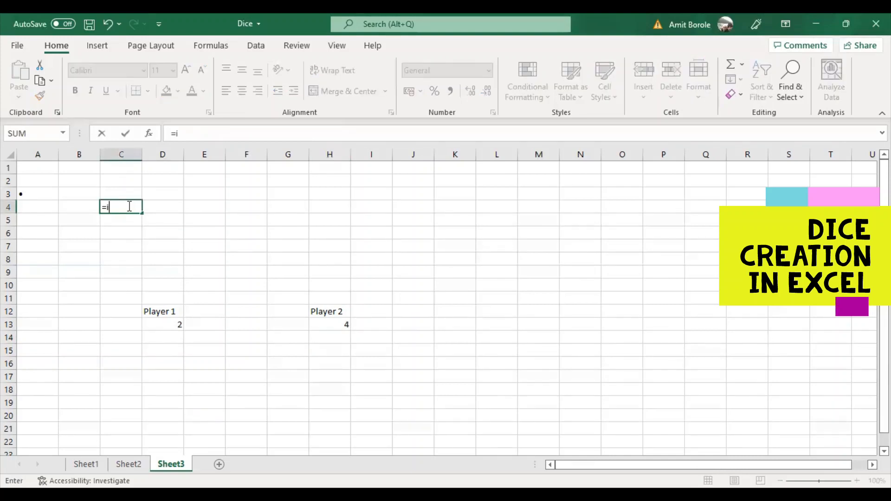
text(f)
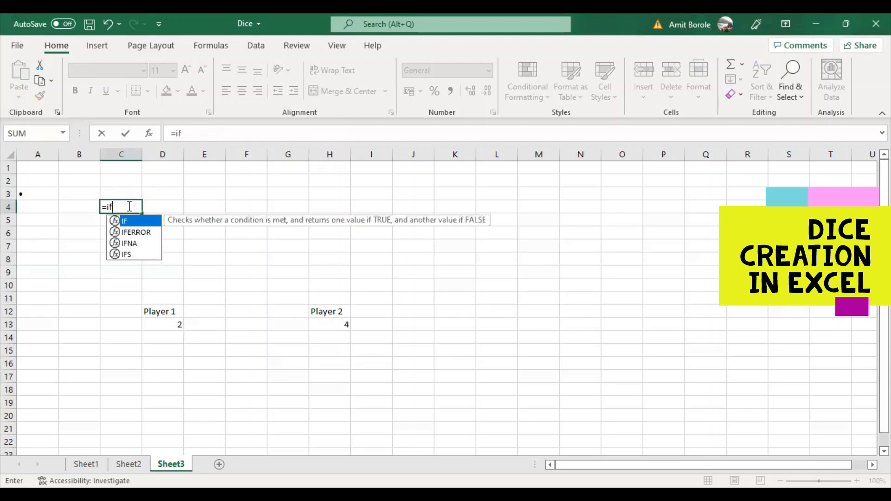
text(()
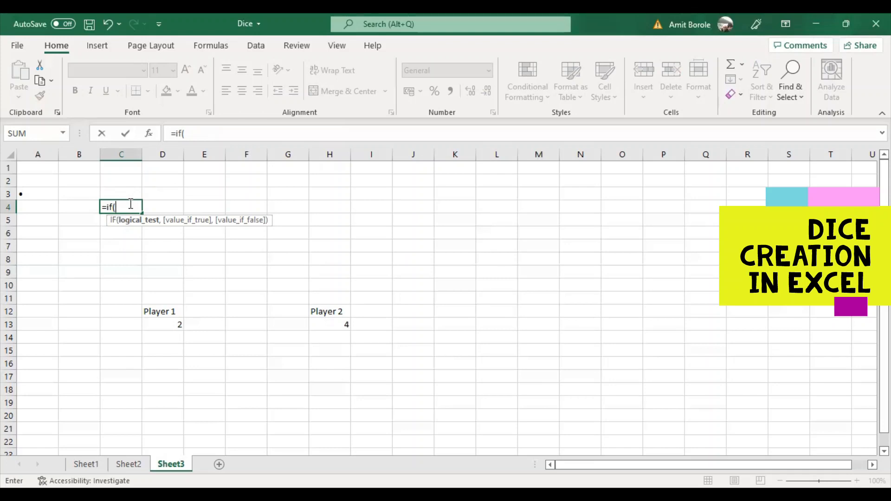
click(160, 325)
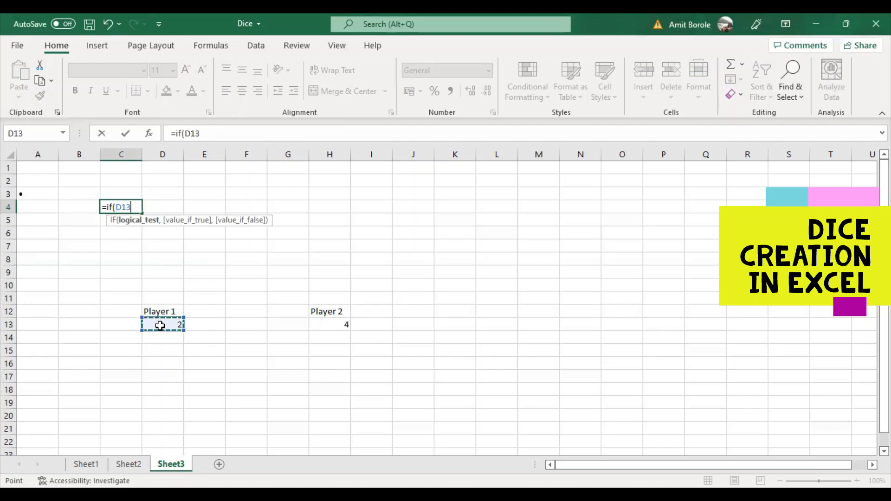
key(BackSpace)
key(BackSpace)
key(BackSpace)
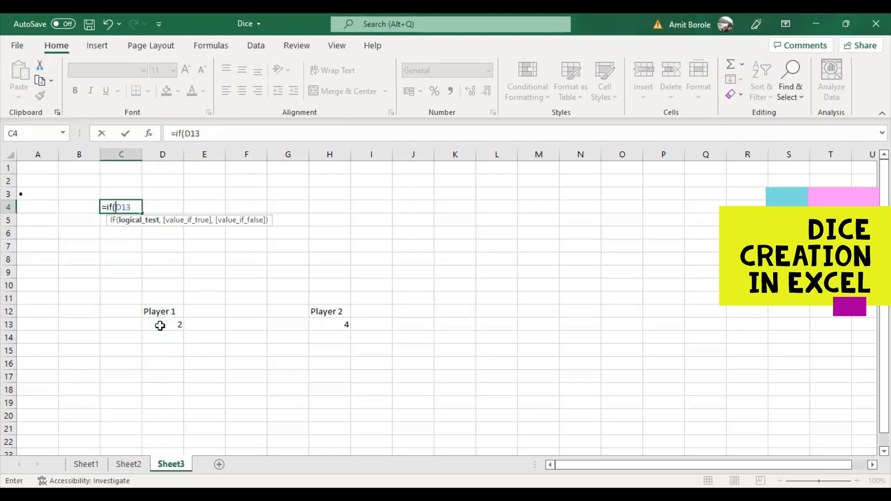
key(Escape)
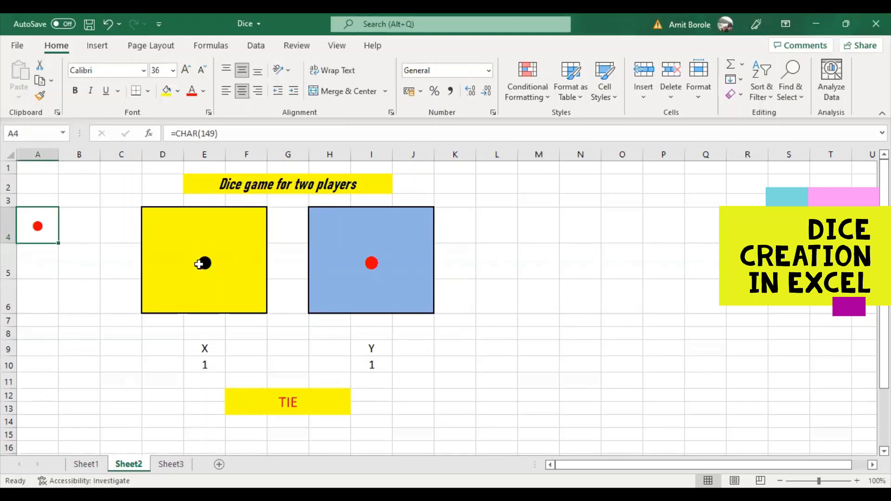
- Examine the IF formulas behind the dots of the yellow dice in cells D4 to F6 on Sheet2
click(200, 254)
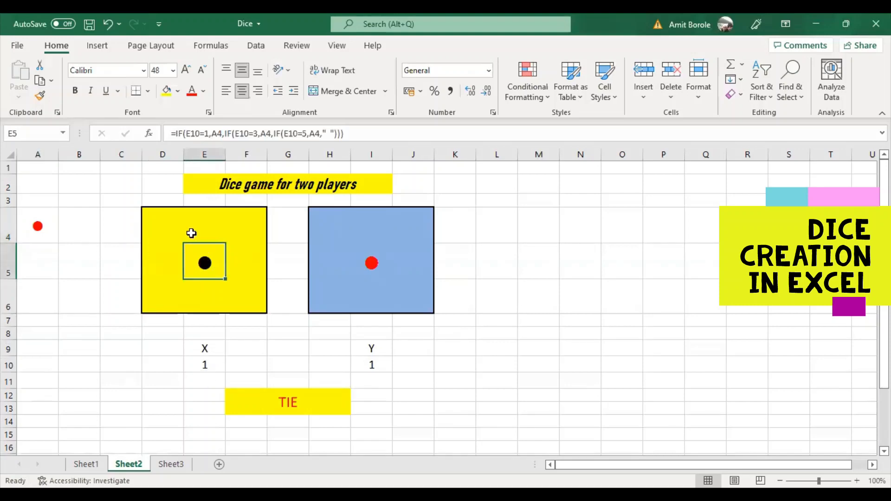
click(169, 218)
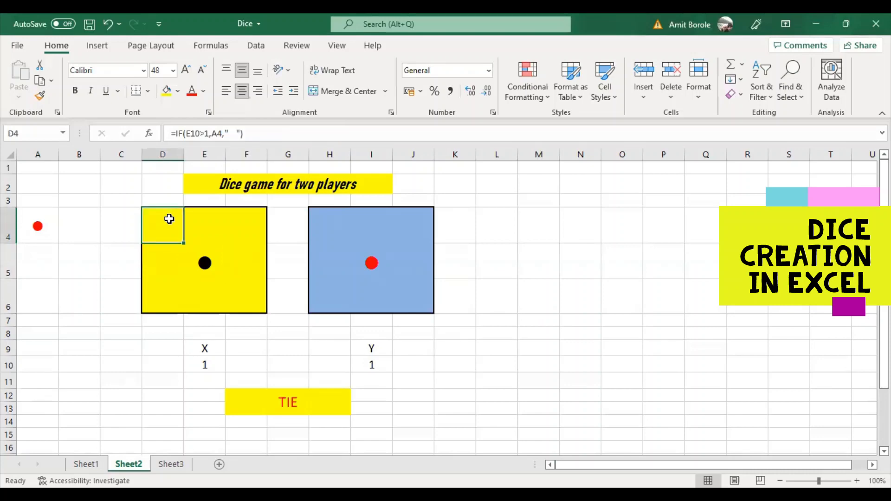
key(Right)
key(Right)
key(Right)
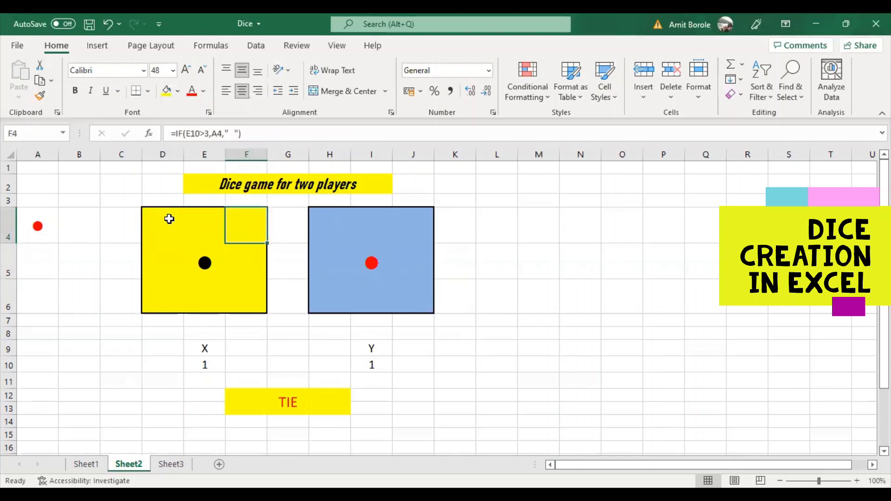
key(Down)
key(Left)
key(Left)
key(Left)
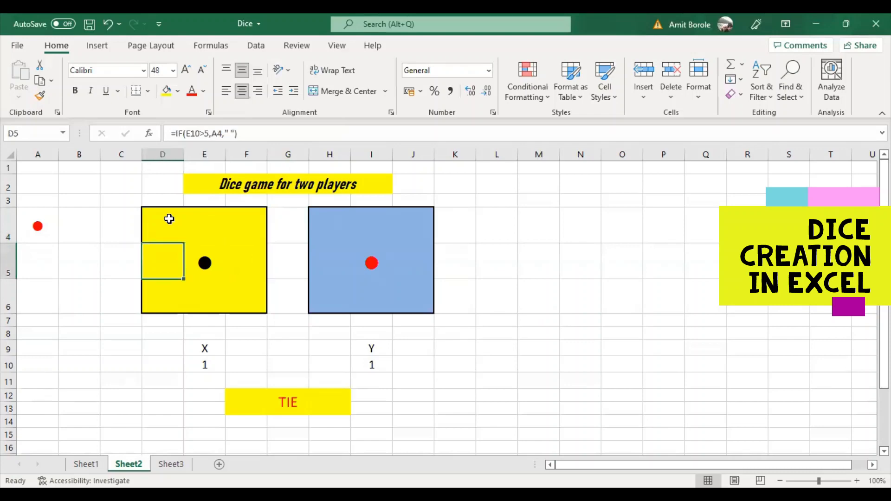
key(Right)
key(Right)
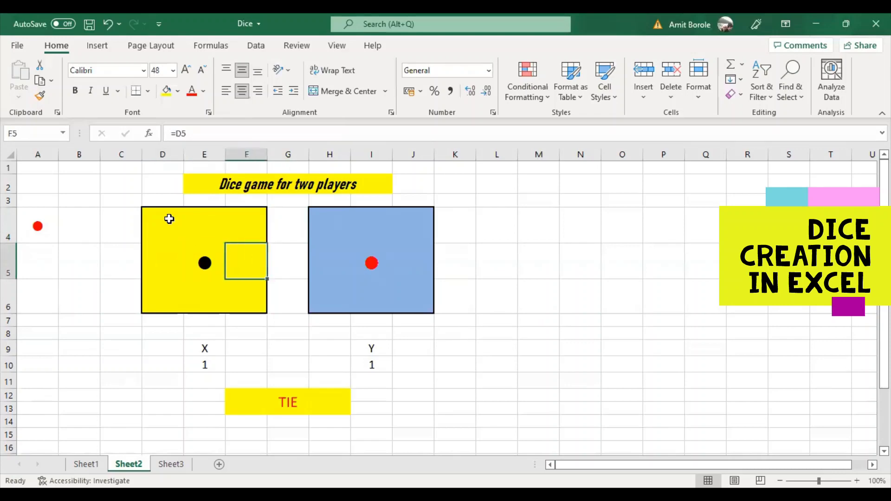
key(Down)
key(Left)
key(Left)
key(Right)
key(Right)
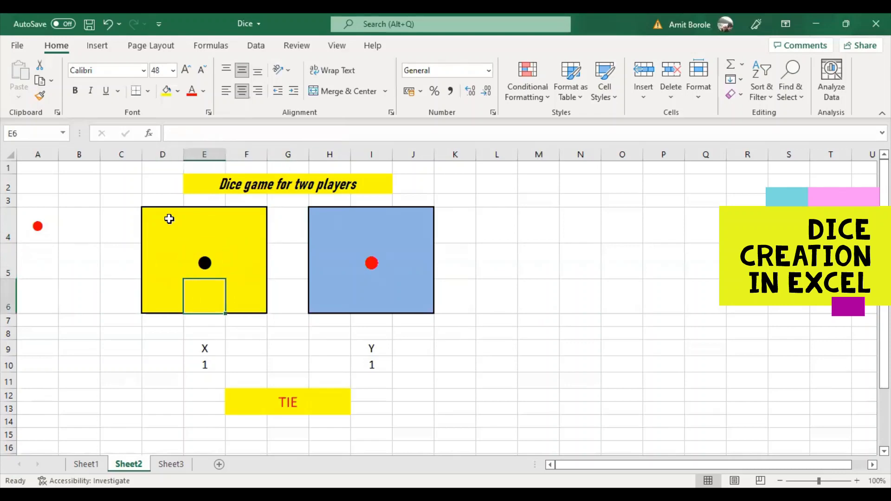
key(Up)
key(Left)
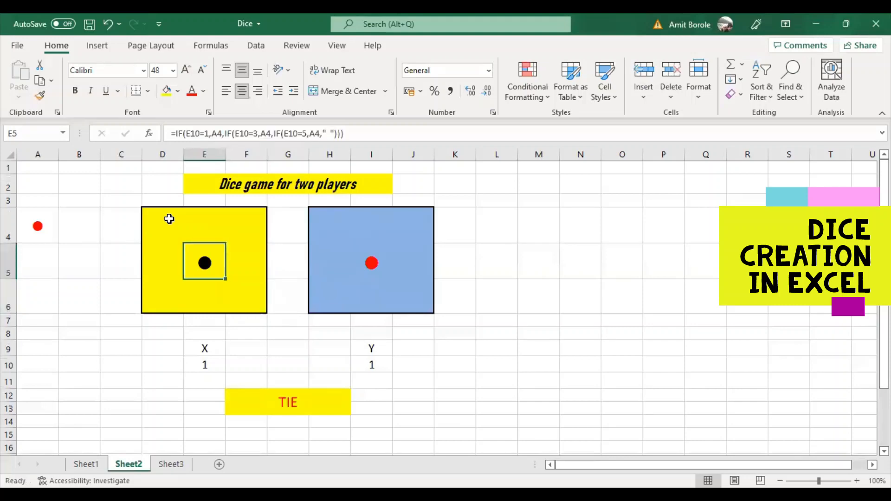
key(Left)
key(Up)
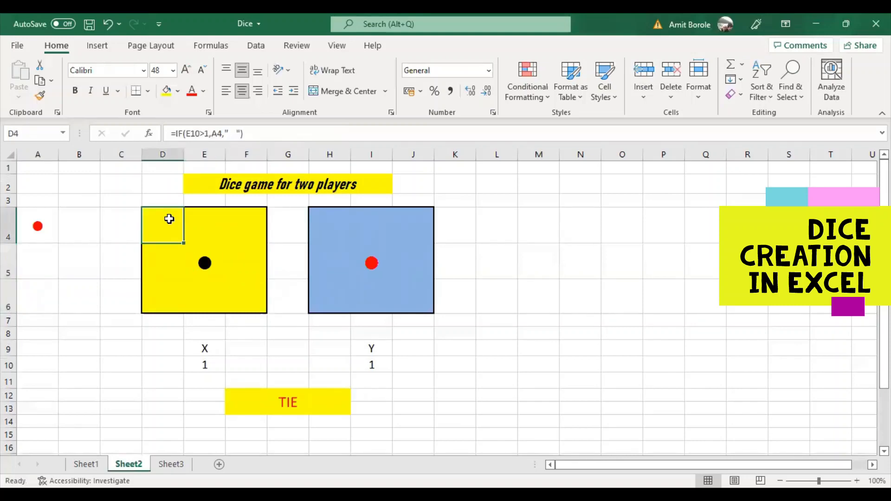
key(Right)
key(Down)
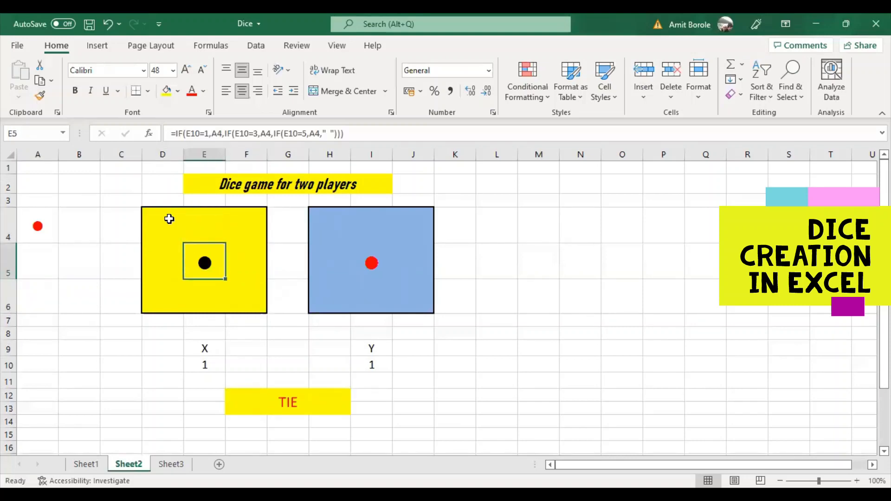
click(170, 221)
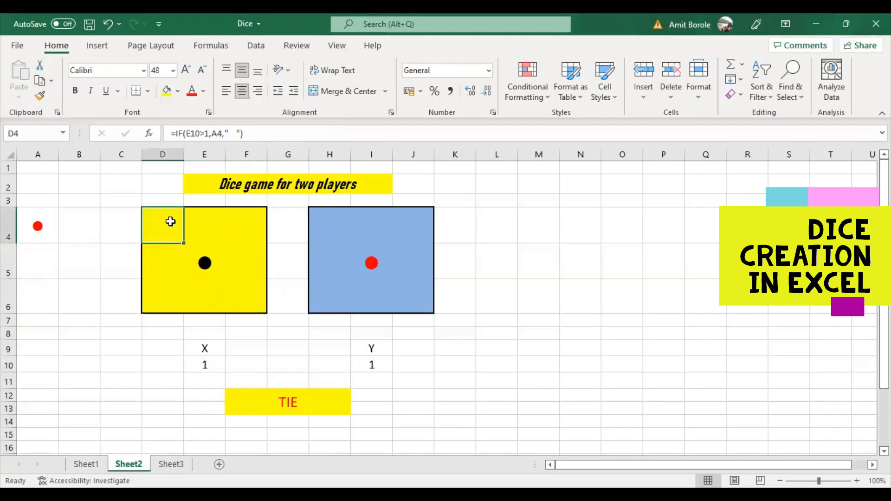
- Recalculate Sheet2 several times to roll both finished dice and compare their dot patterns
click(298, 343)
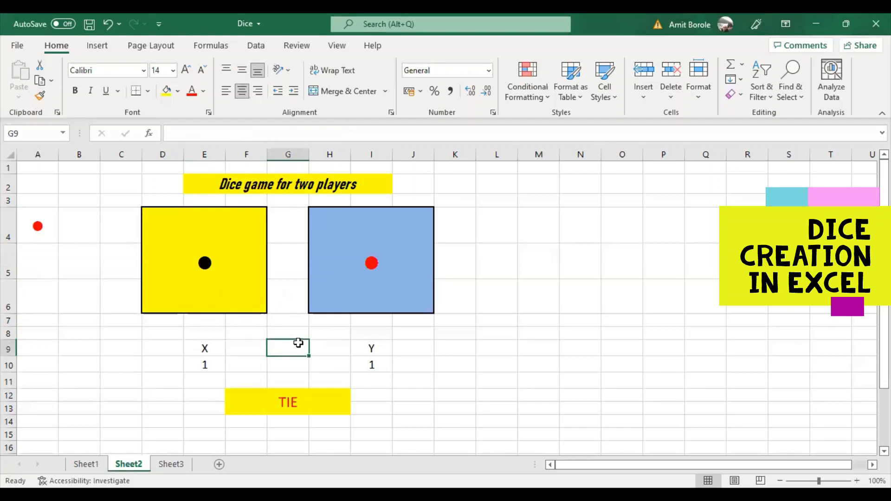
key(F9)
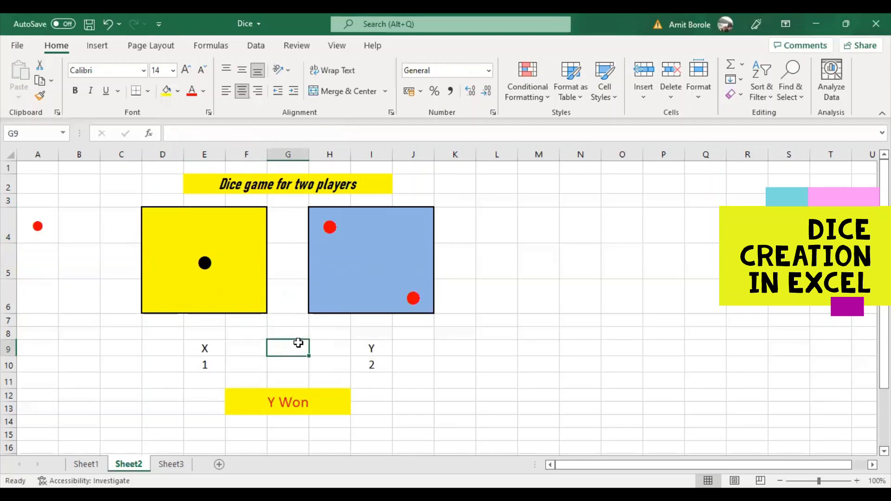
key(F9)
key(F9)
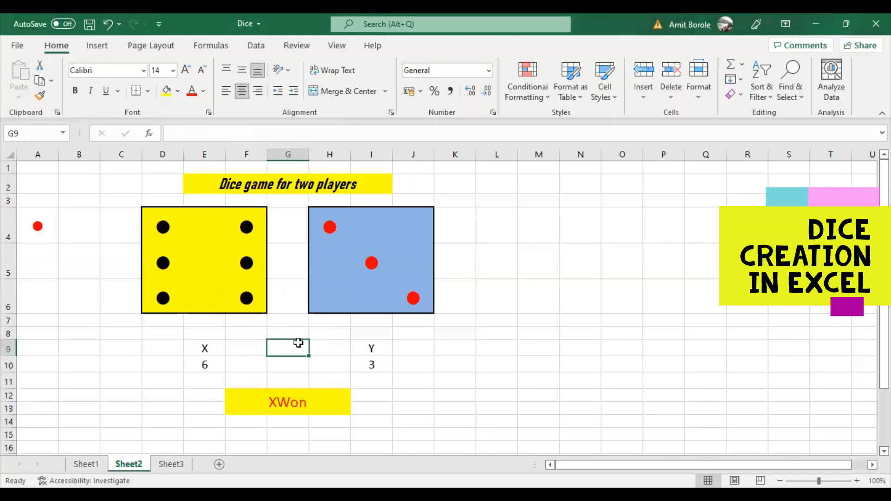
key(F9)
key(F9)
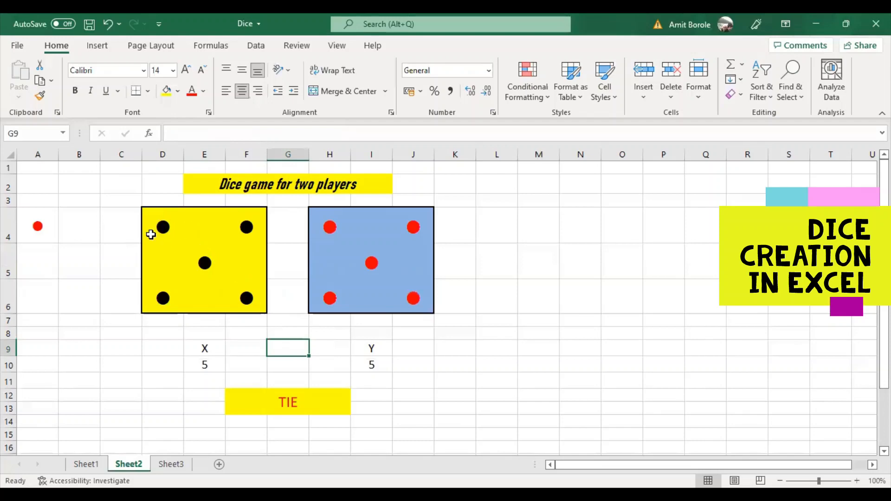
- Enter =IF(D13>1,A3," ") in cell C4 of Sheet3 for Player 1's first dot
click(170, 464)
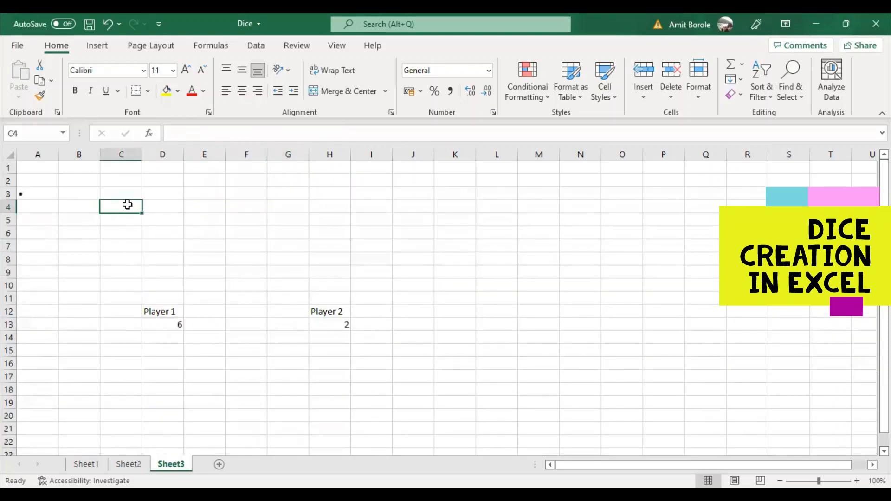
text(=)
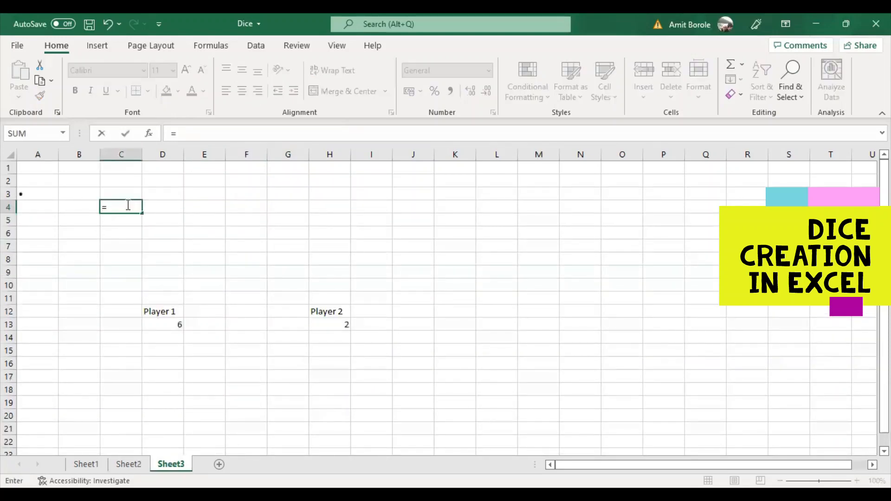
text(if()
click(169, 322)
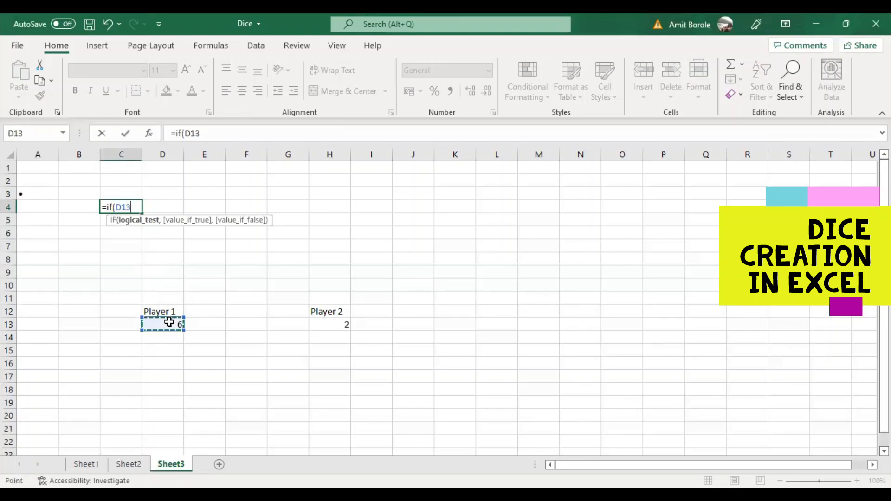
text(>1,)
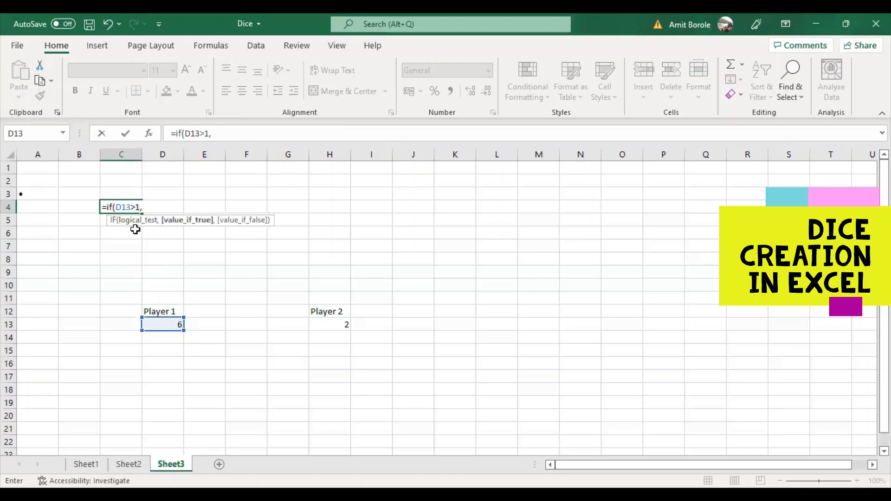
click(43, 192)
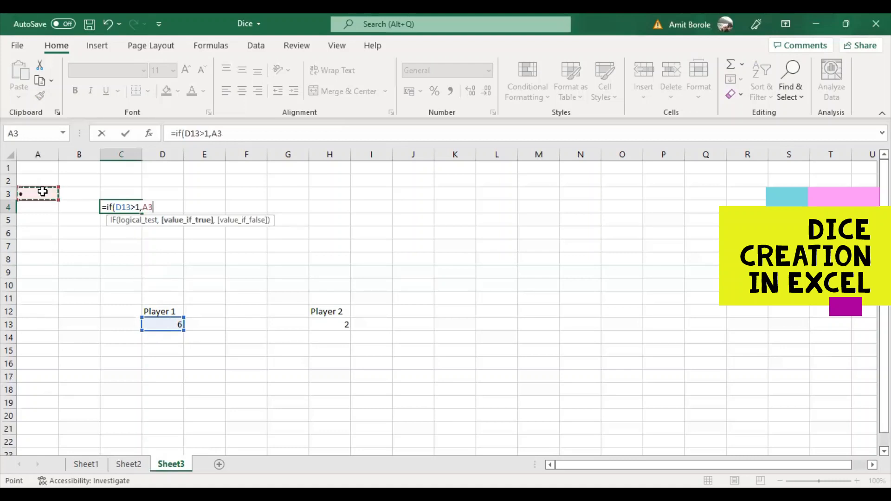
text(,")
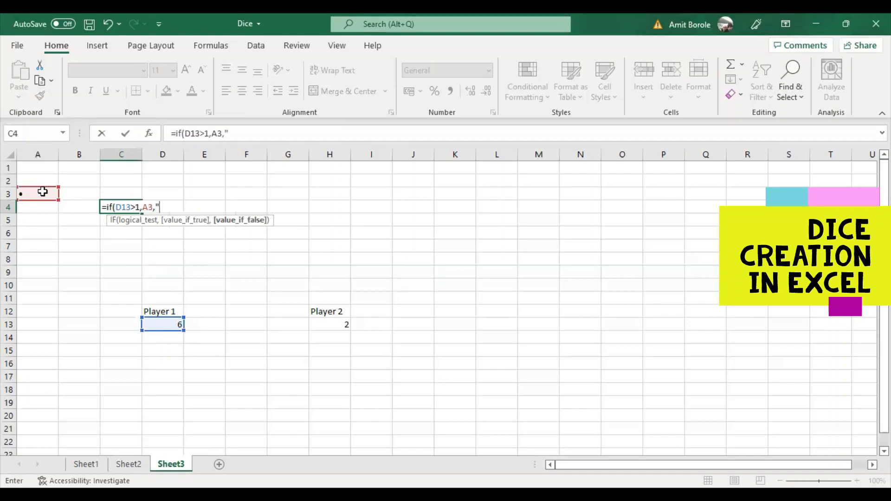
text(")
key(BackSpace)
text("))
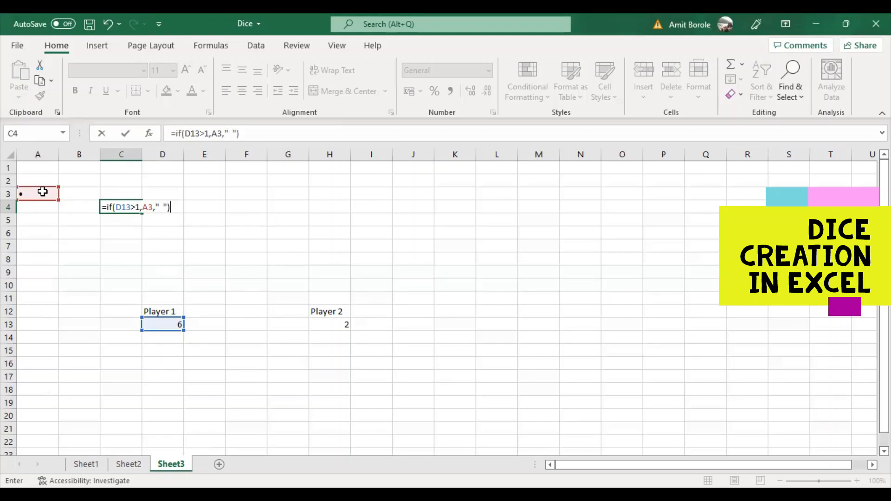
key(Return)
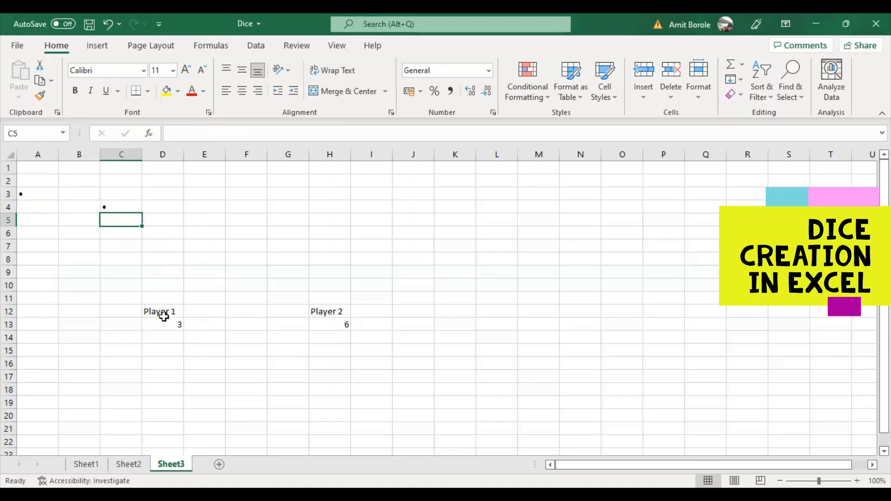
- Recalculate Sheet3 repeatedly to test the dot formula in C4 against Player 1's random number
key(F9)
key(F9)
key(F9)
key(F9)
key(F9)
- Fill the three-by-three range C5:E7 with yellow as Player 1's dice face
click(156, 219)
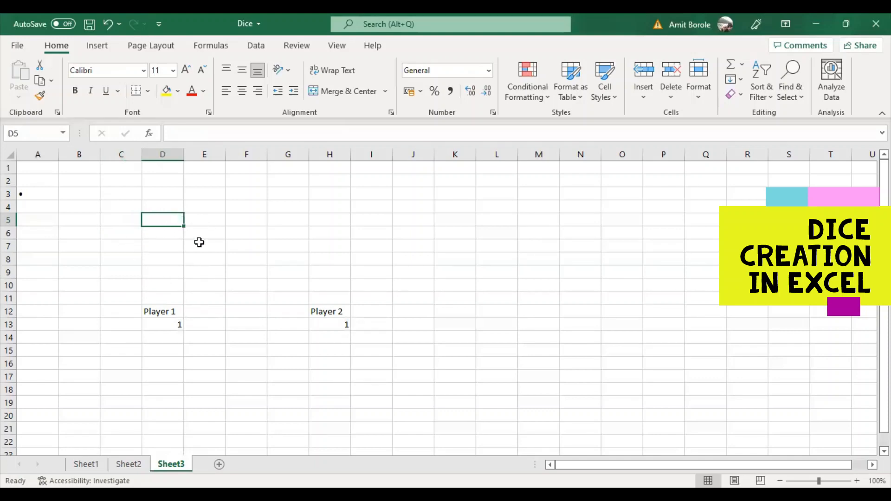
click(130, 218)
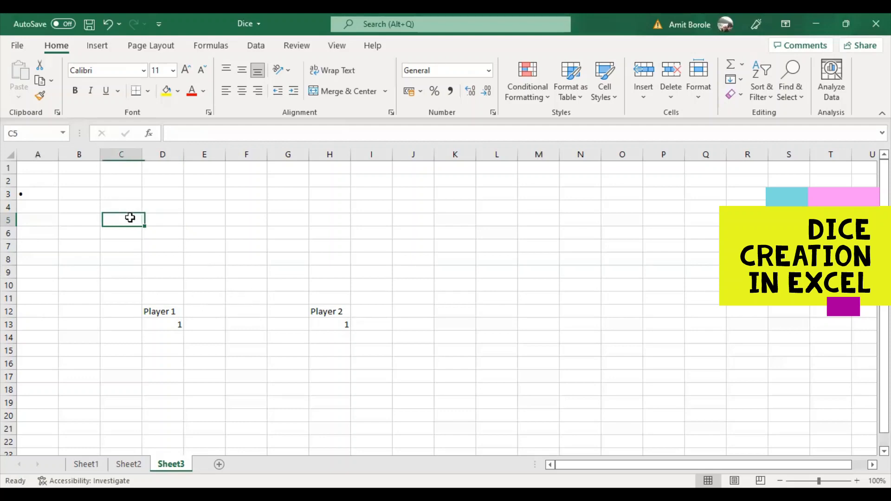
click(192, 219)
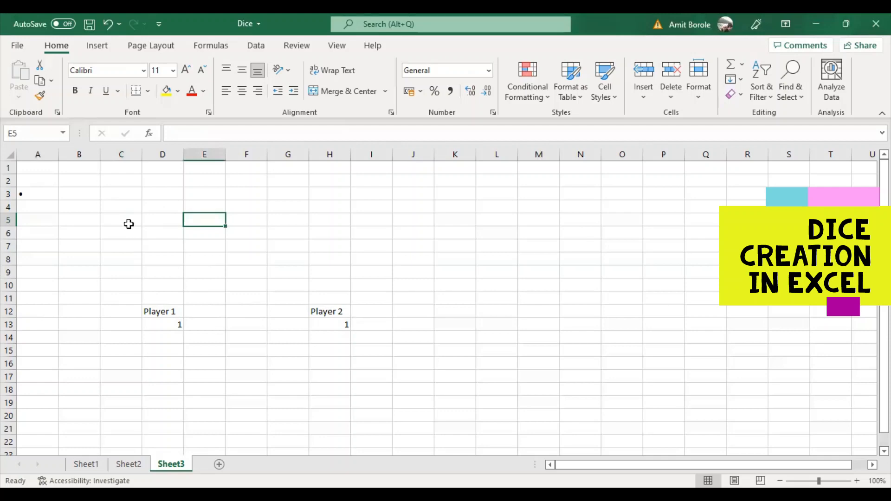
drag(127, 223, 205, 239)
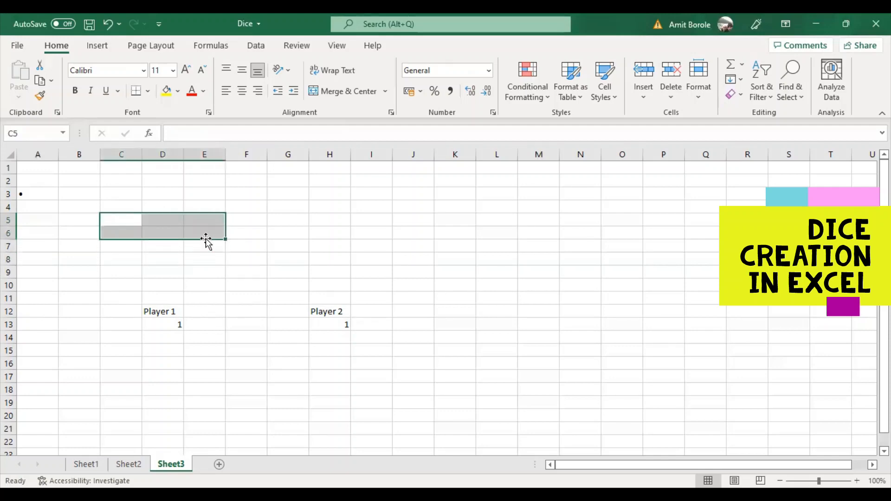
click(128, 219)
drag(128, 219, 211, 247)
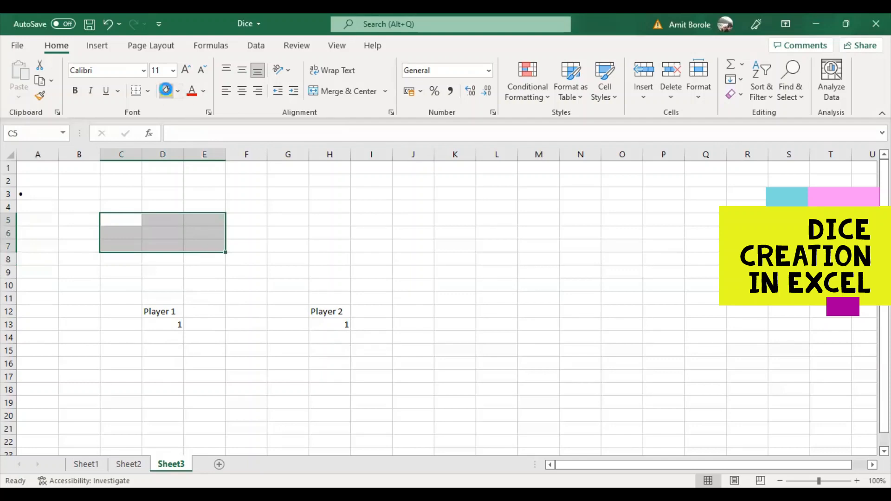
click(166, 91)
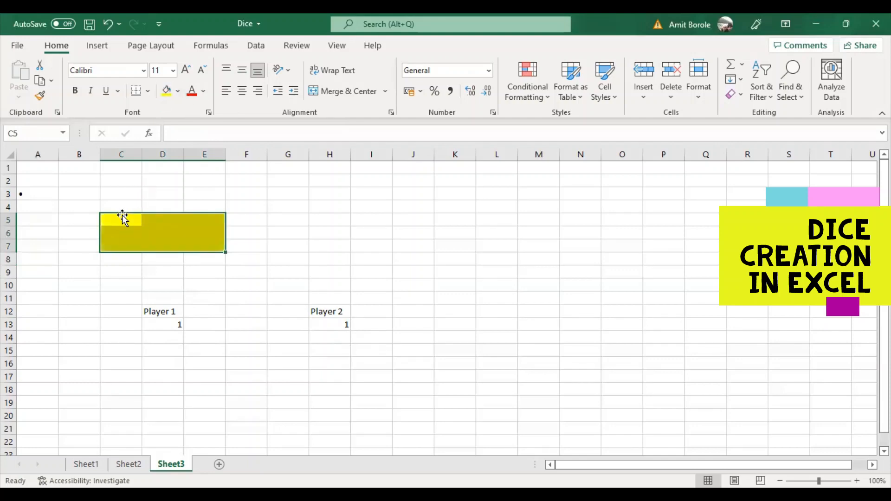
click(171, 271)
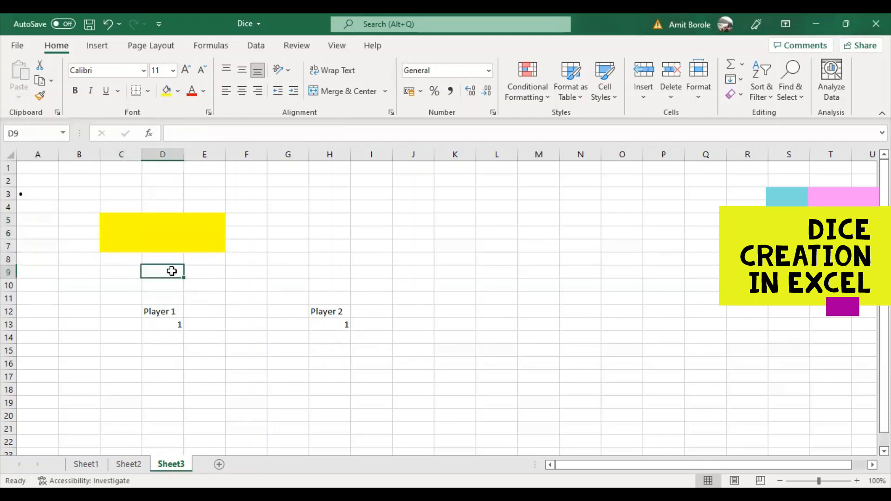
click(172, 219)
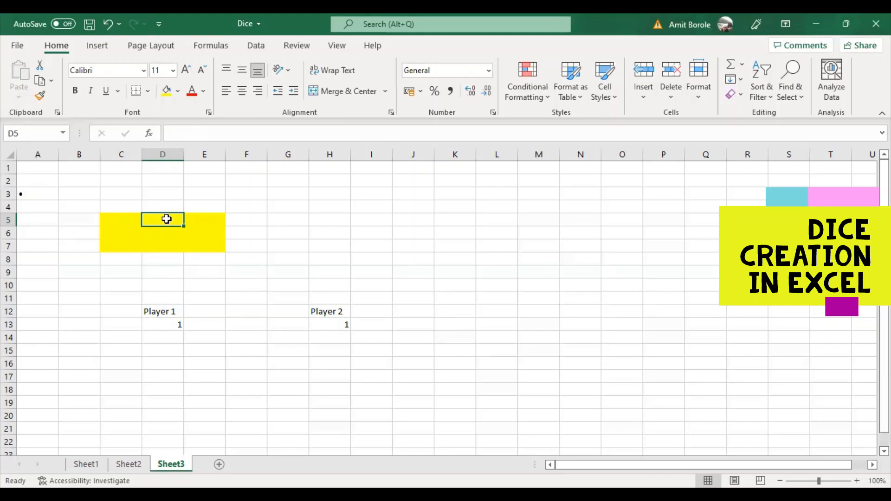
click(200, 220)
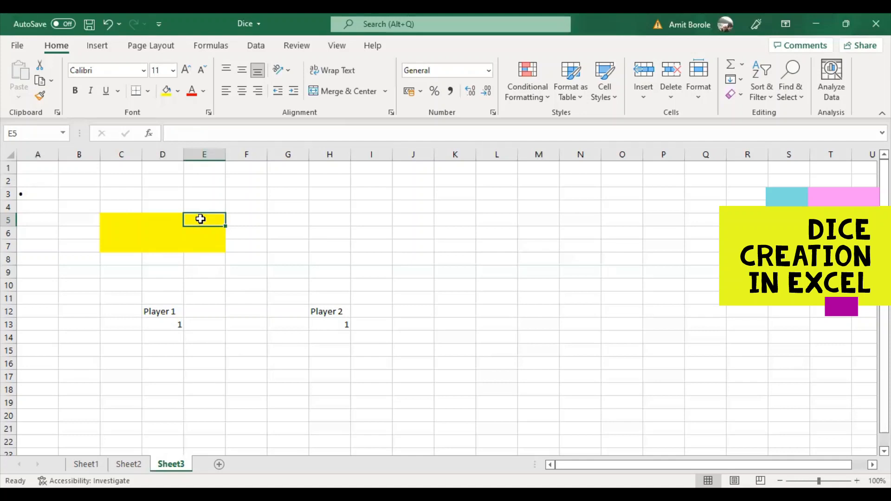
click(162, 232)
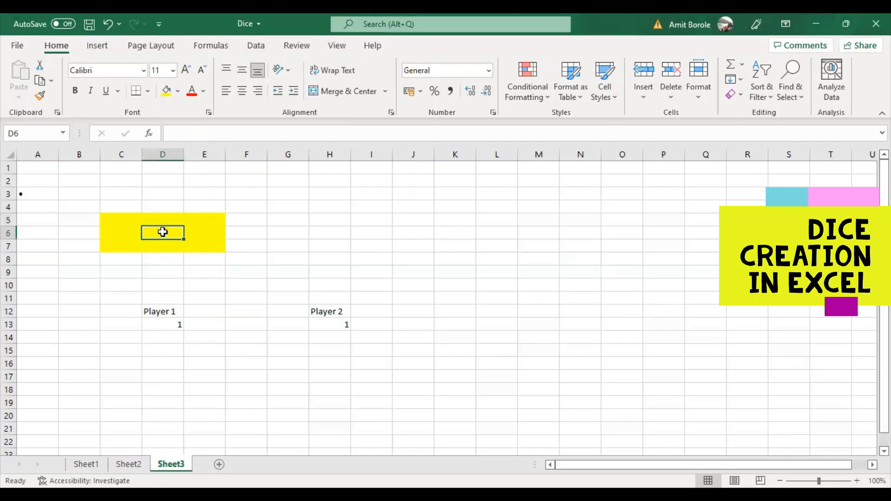
click(133, 219)
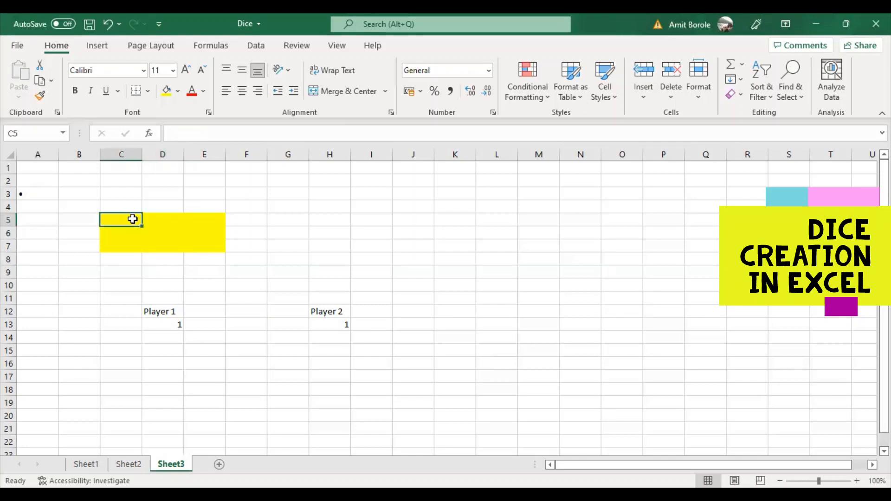
click(195, 245)
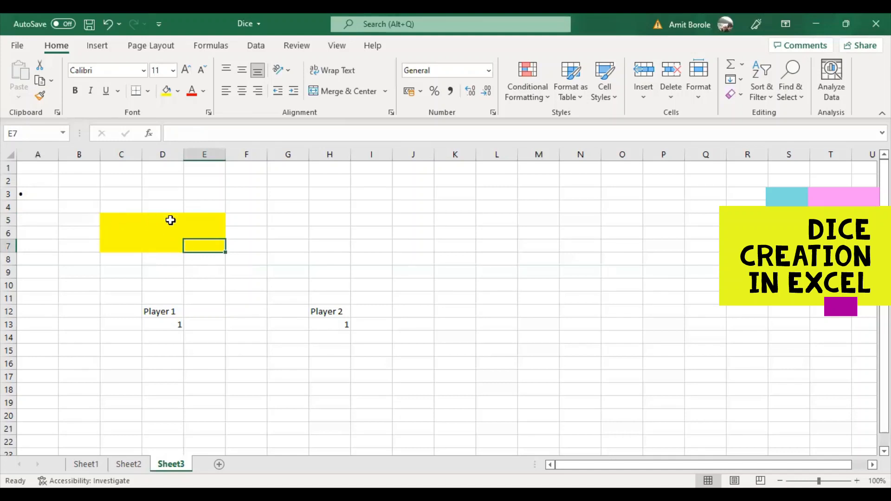
click(116, 218)
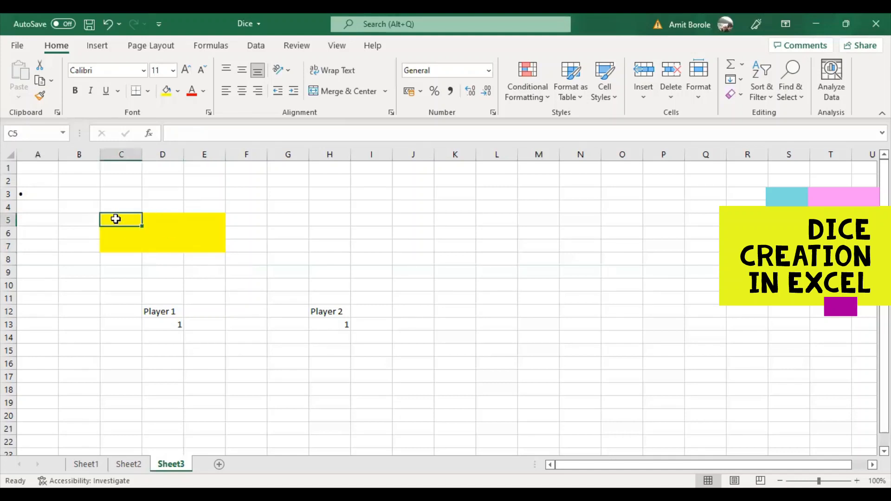
click(153, 230)
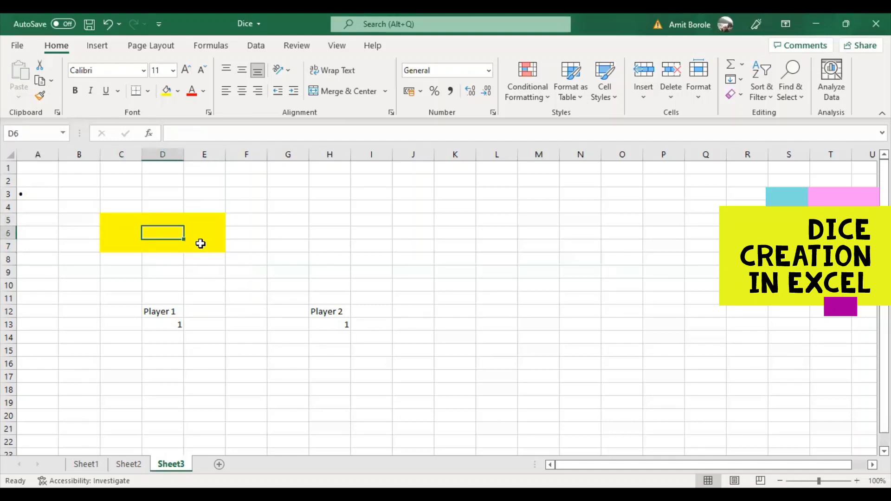
click(199, 243)
click(121, 218)
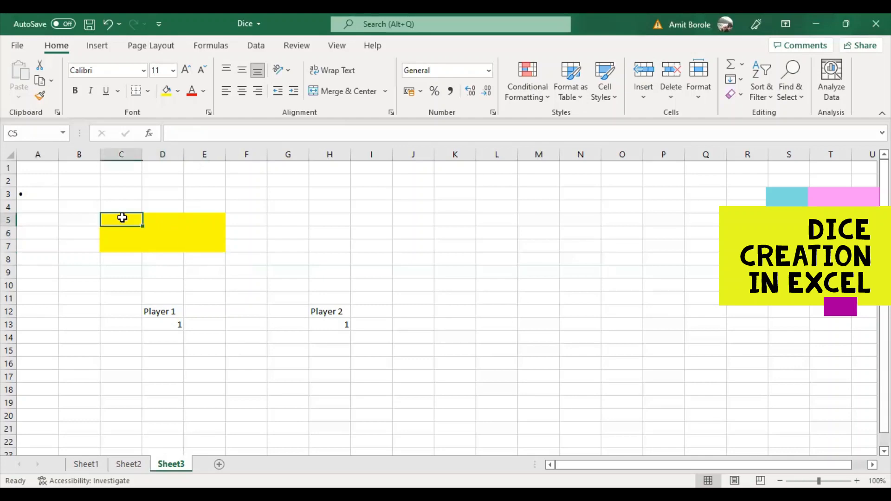
- Enter =IF(D13>3,A3," ") in cell E5 of Player 1's dice face
click(206, 221)
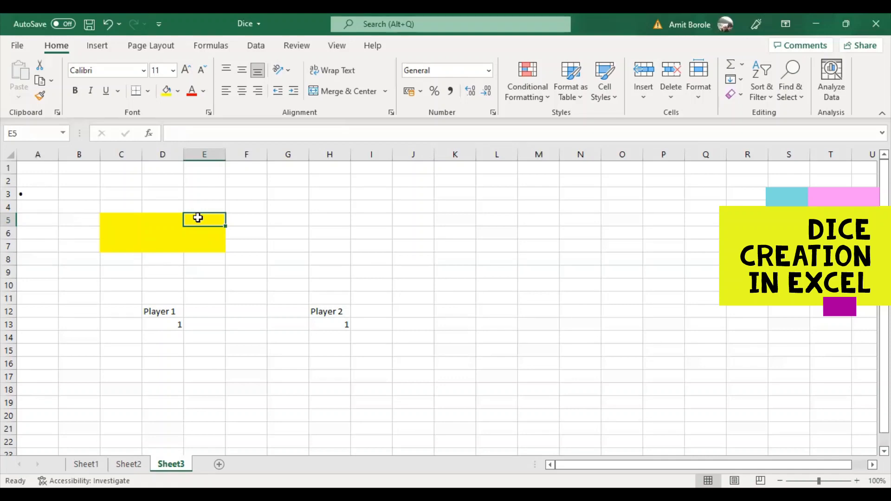
text(=i)
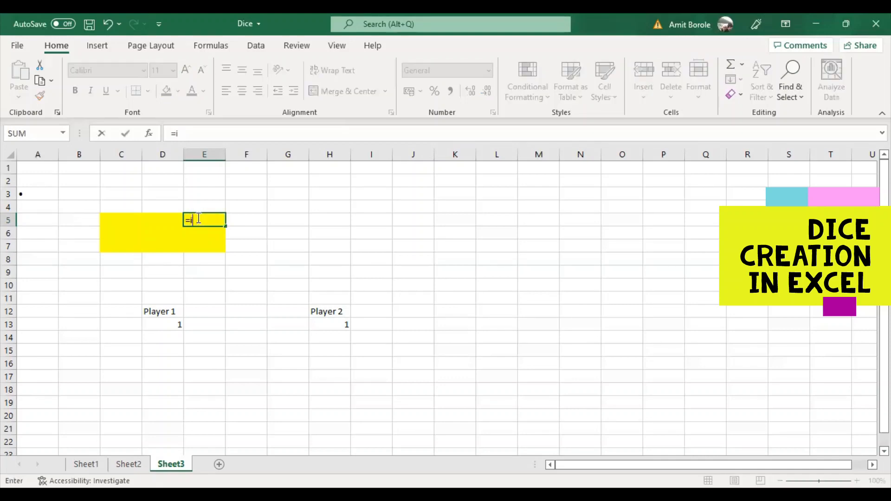
text(f()
click(163, 325)
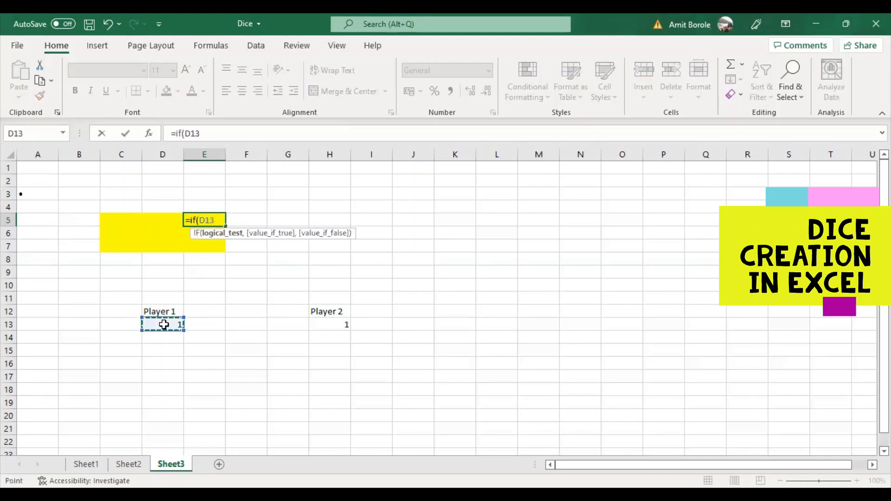
text(>3,)
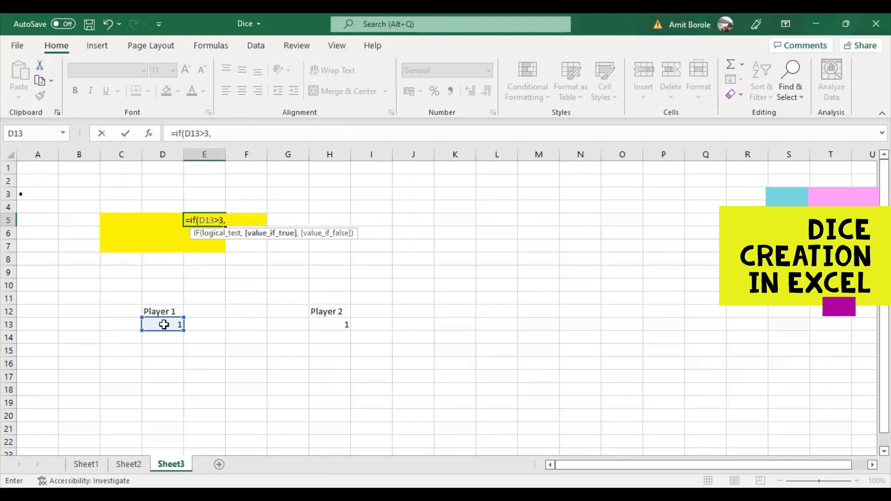
click(31, 196)
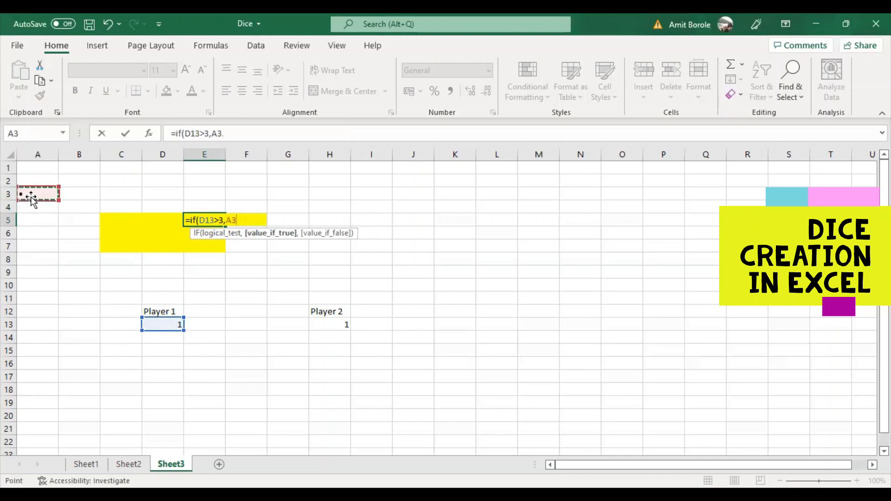
text(,")
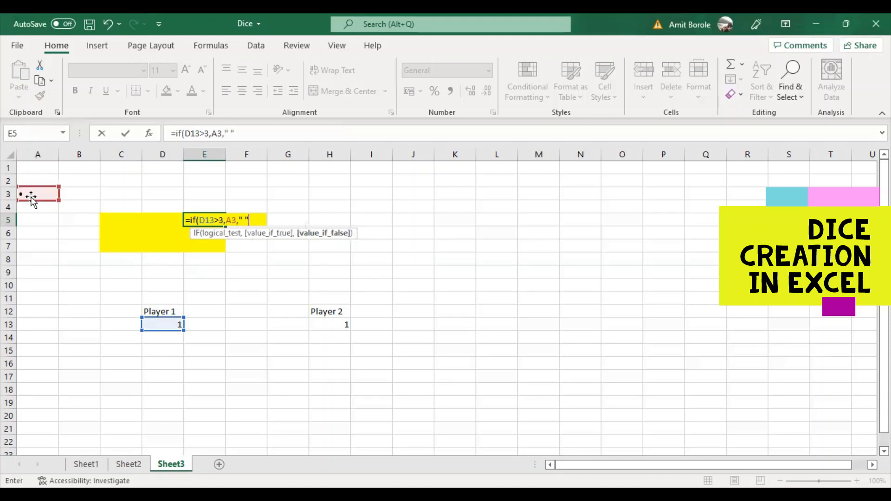
text( "))
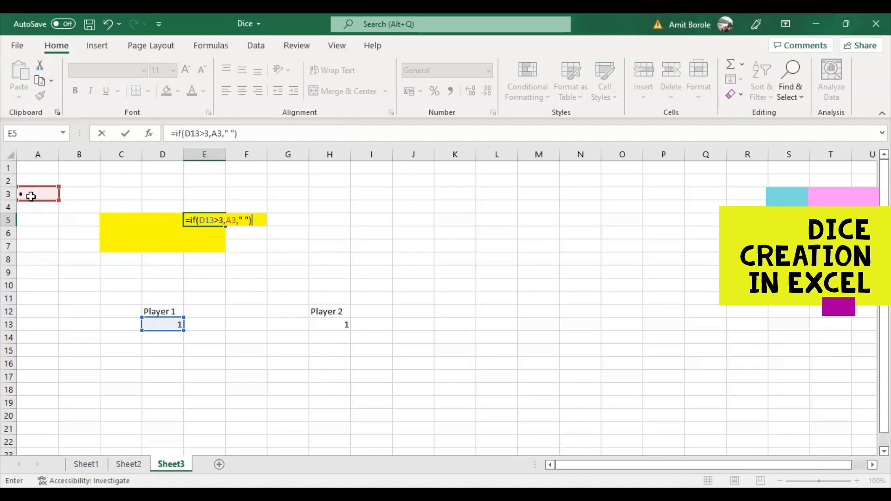
key(Return)
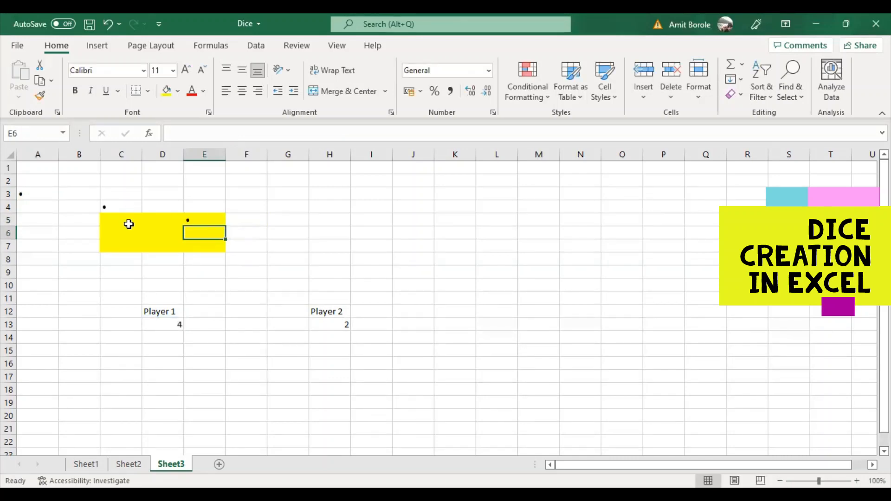
- Enter =IF(D13>1,A3," ") in cell C5 of the dice face and clear the earlier dot formula from C4
click(124, 220)
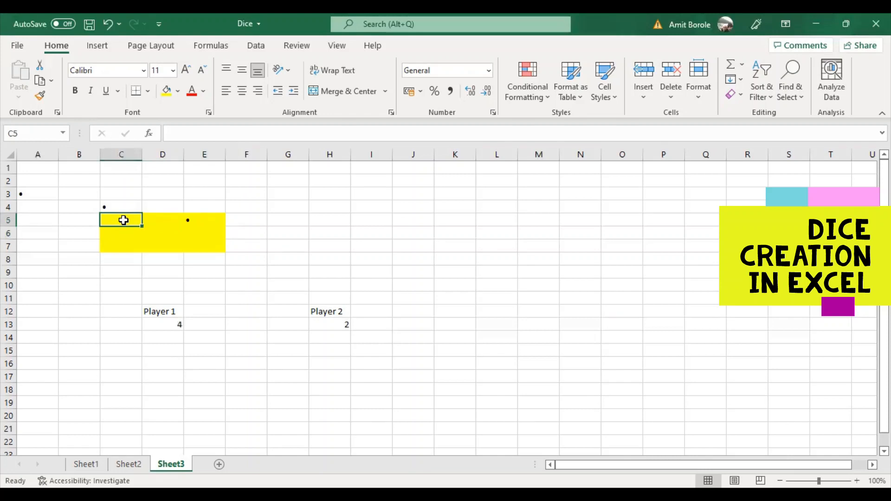
text(=i)
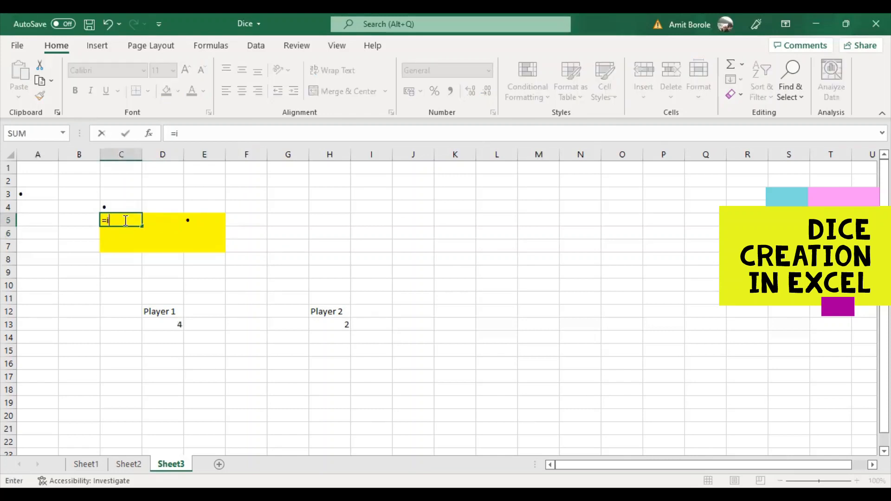
text(f()
click(162, 326)
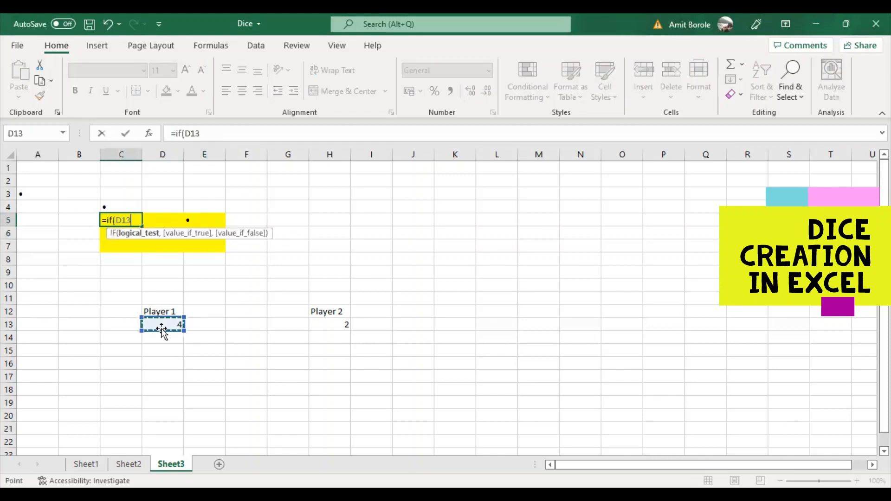
text(>1,)
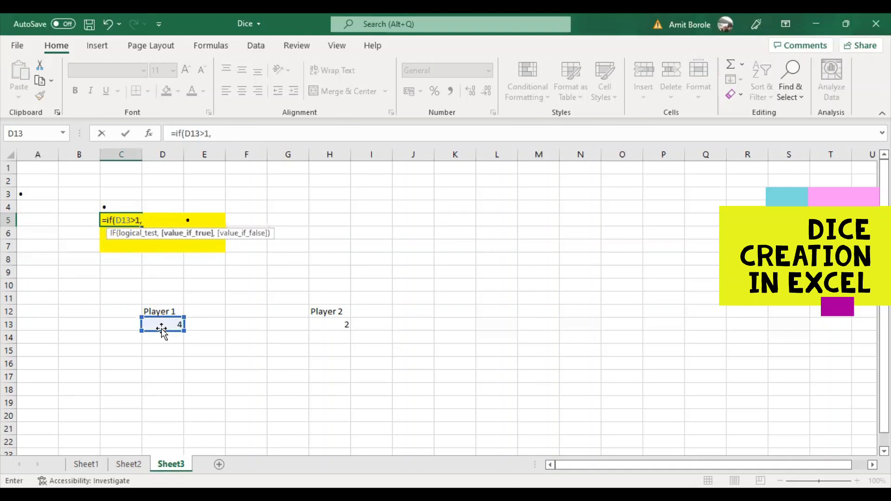
click(58, 195)
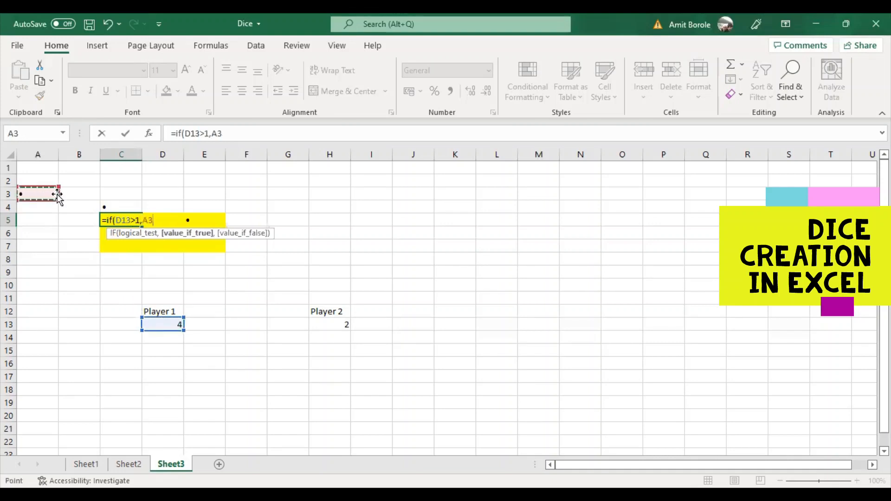
text(,)
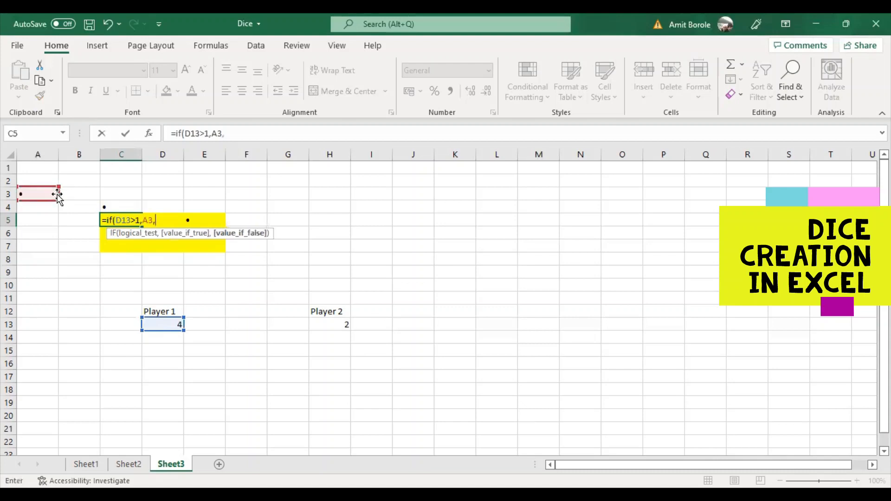
text(" "))
key(Return)
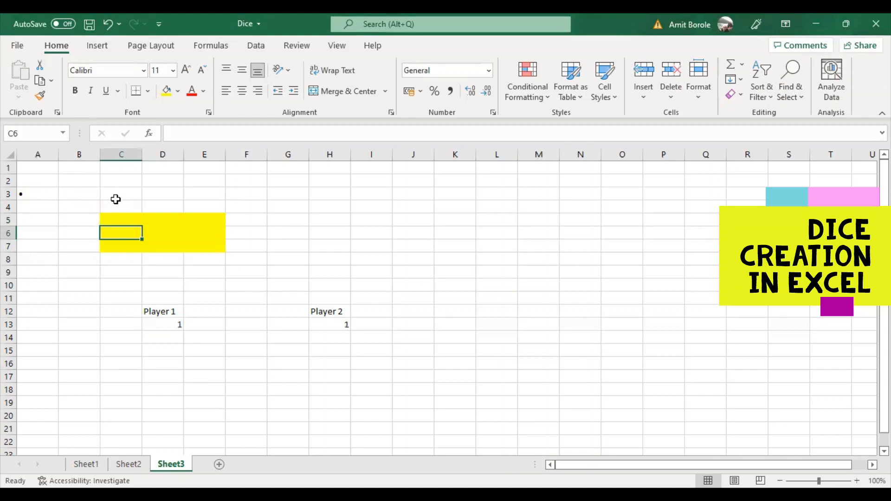
click(115, 204)
key(Delete)
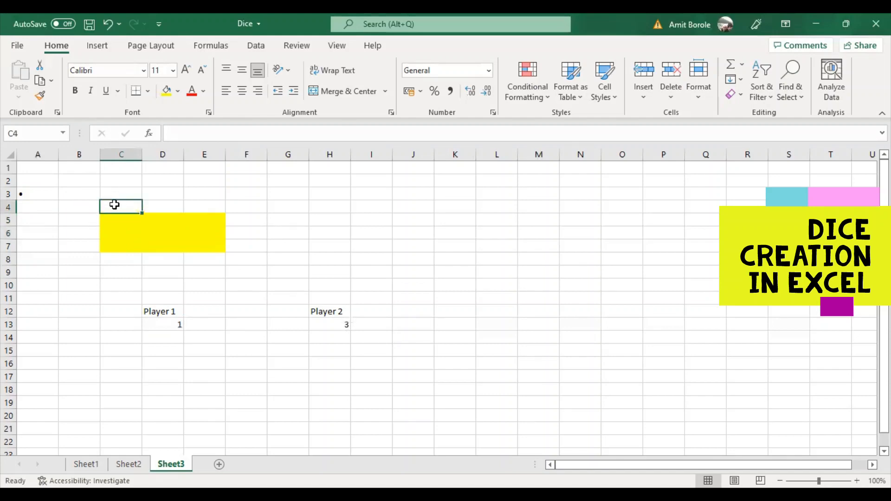
- Recalculate Sheet3 repeatedly to test the dots in C5 and E5 against Player 1's random number
click(176, 327)
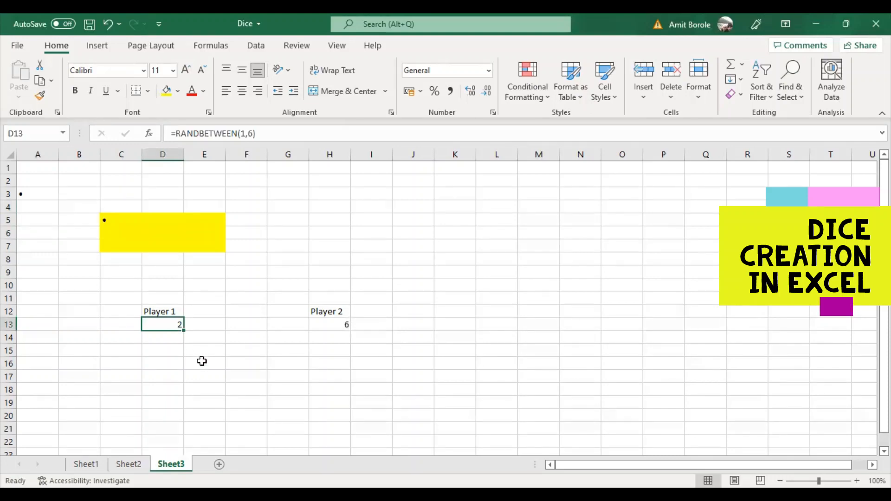
key(F9)
key(F9)
key(F9)
key(F9)
key(F9)
key(F9)
key(F9)
key(F9)
key(F9)
key(F9)
key(F9)
- Examine the diagonal dot positions C5, D6 and E7 on Player 1's dice face
click(121, 259)
click(118, 233)
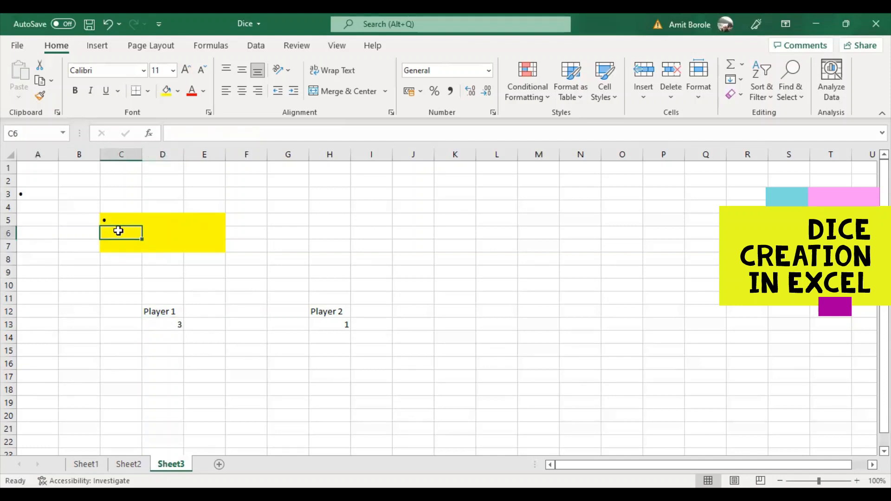
click(159, 231)
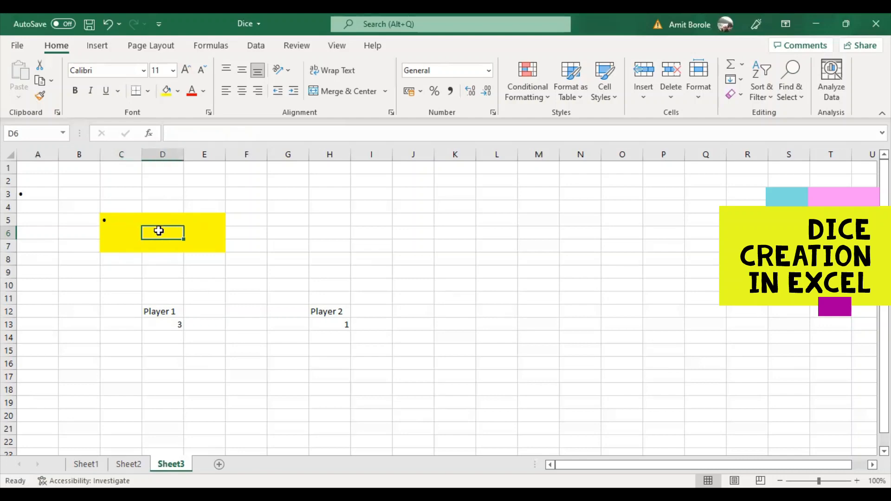
click(123, 216)
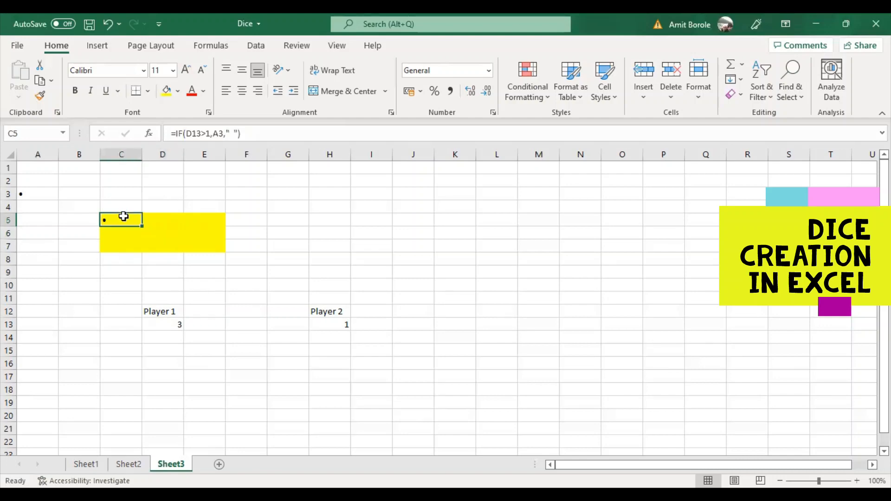
click(203, 246)
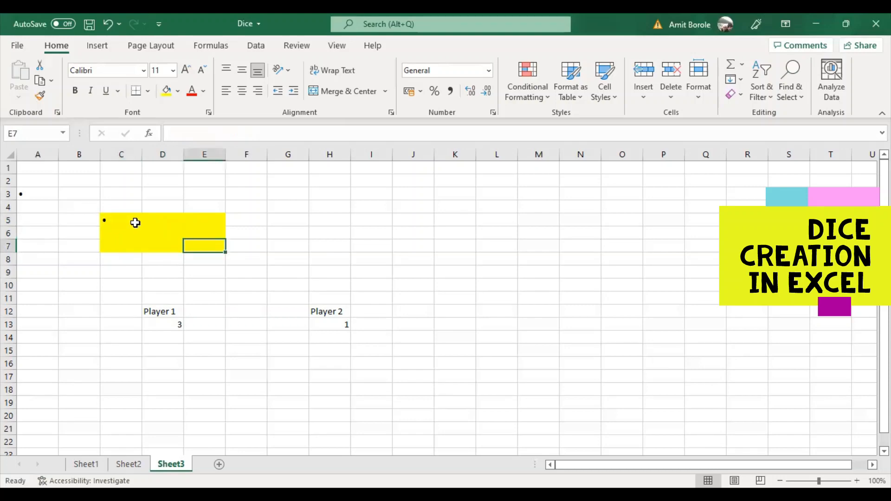
mouse_move(125, 218)
mouse_down()
mouse_move(153, 235)
mouse_move(127, 218)
mouse_up()
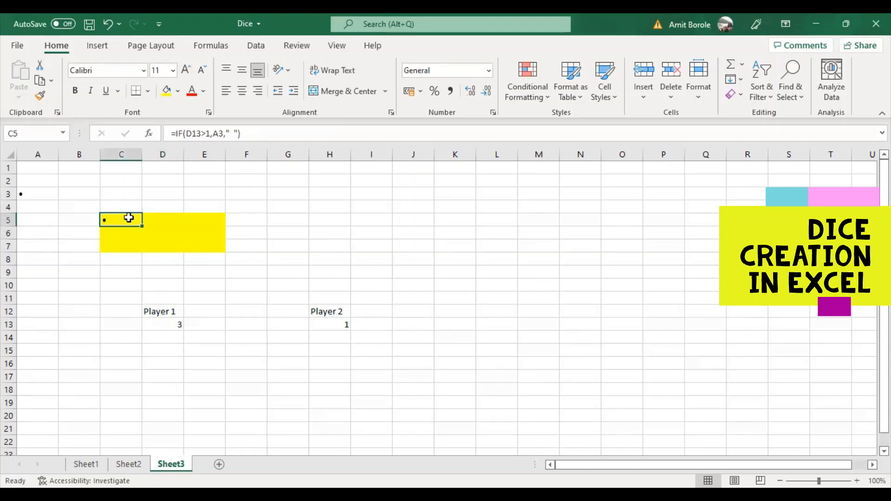
click(155, 232)
click(199, 247)
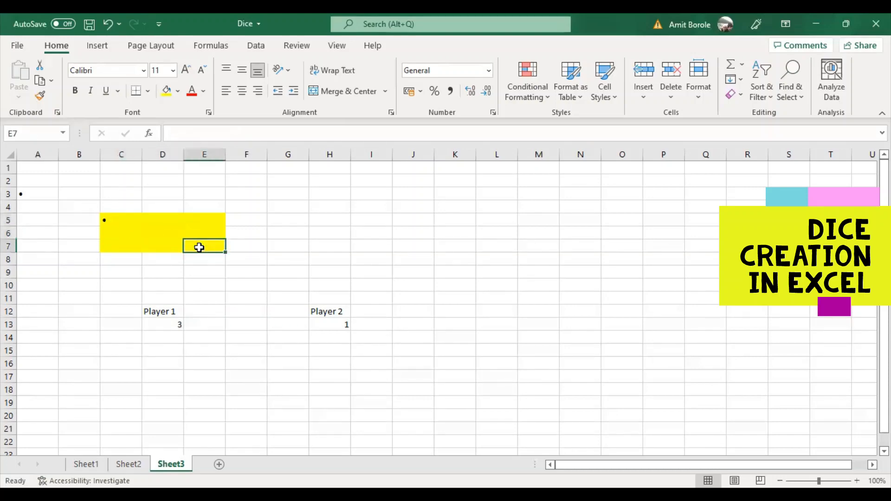
click(124, 219)
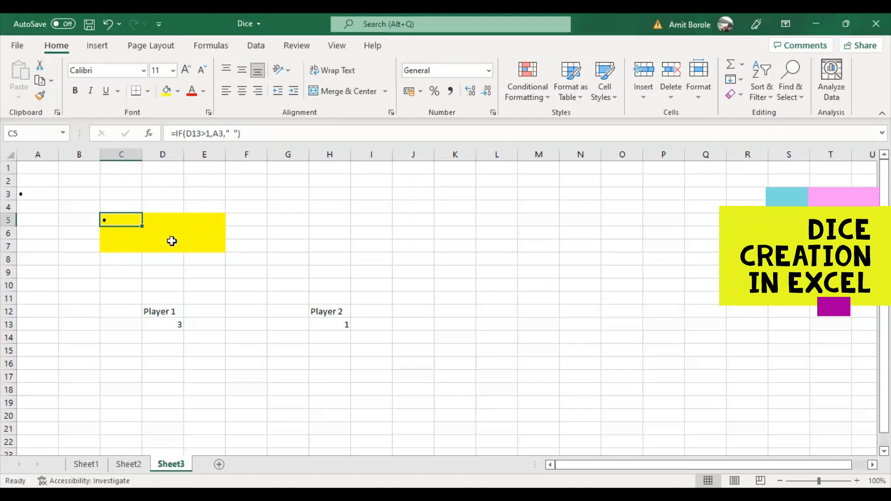
click(156, 229)
- Start a formula in cell C6 of Player 1's dice face
click(127, 232)
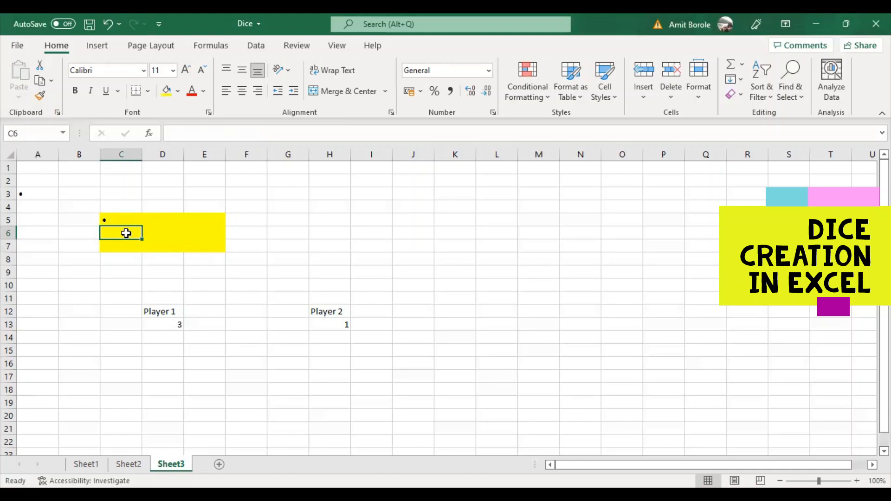
text(=)
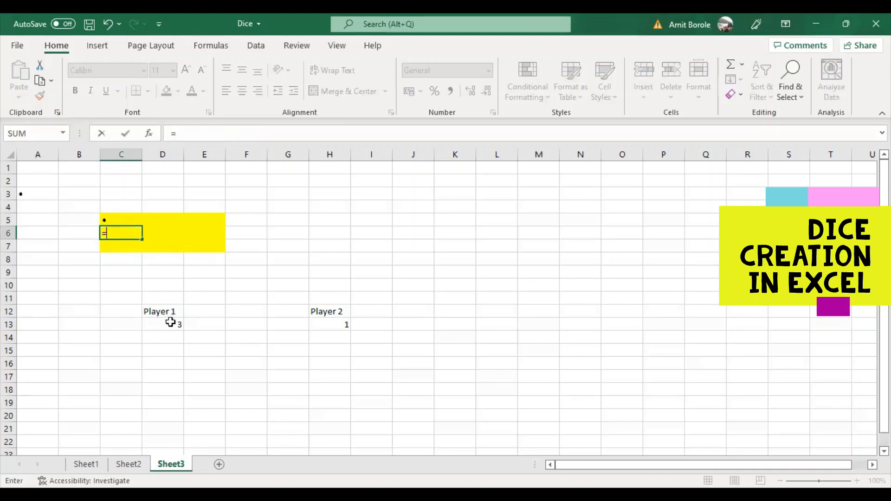
click(169, 323)
text(=)
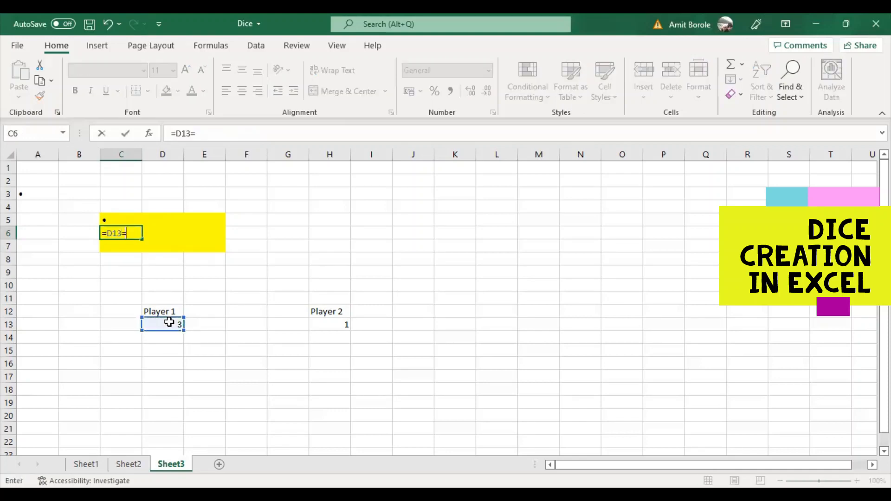
text(6,)
key(BackSpace)
key(BackSpace)
key(BackSpace)
key(BackSpace)
key(BackSpace)
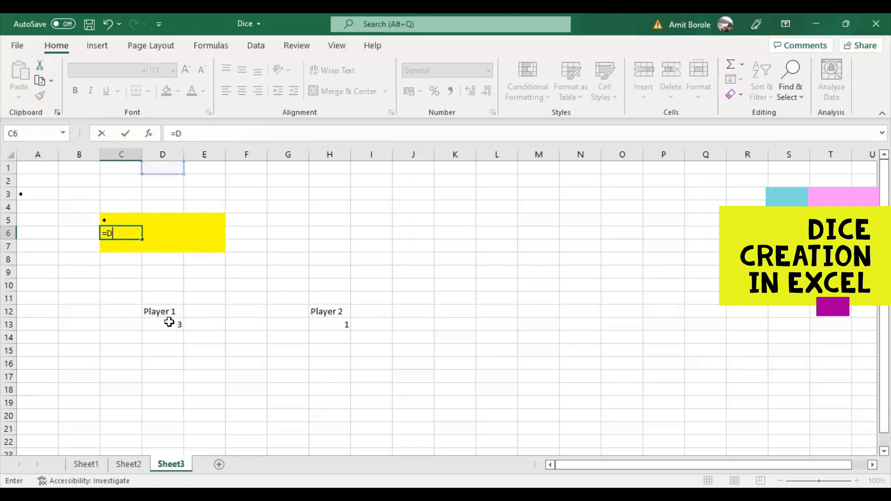
key(BackSpace)
- Complete the formula in cell C6 as =IF(D13=6,A3," ") so its dot depends on Player 1's random number
text(i)
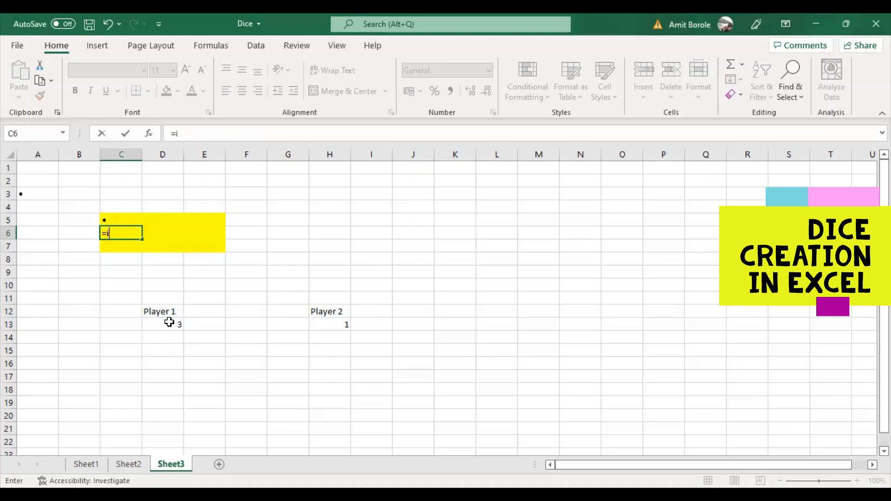
text(f()
click(169, 322)
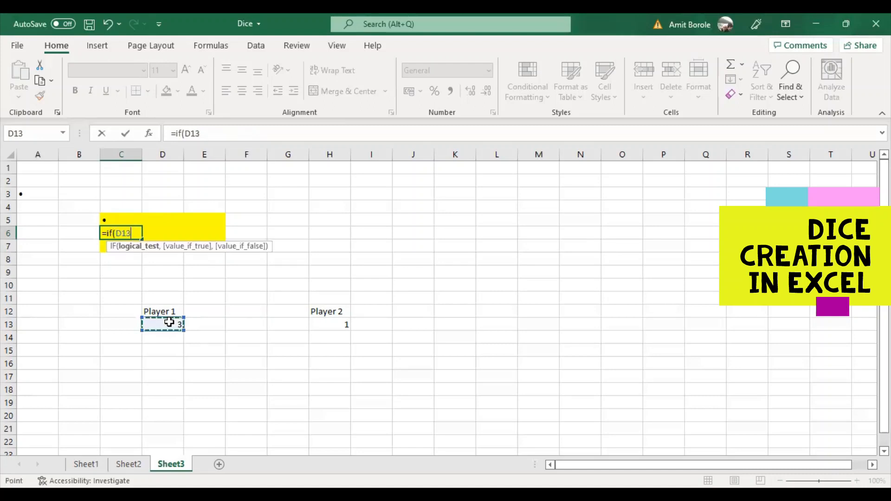
text(=6,)
click(48, 194)
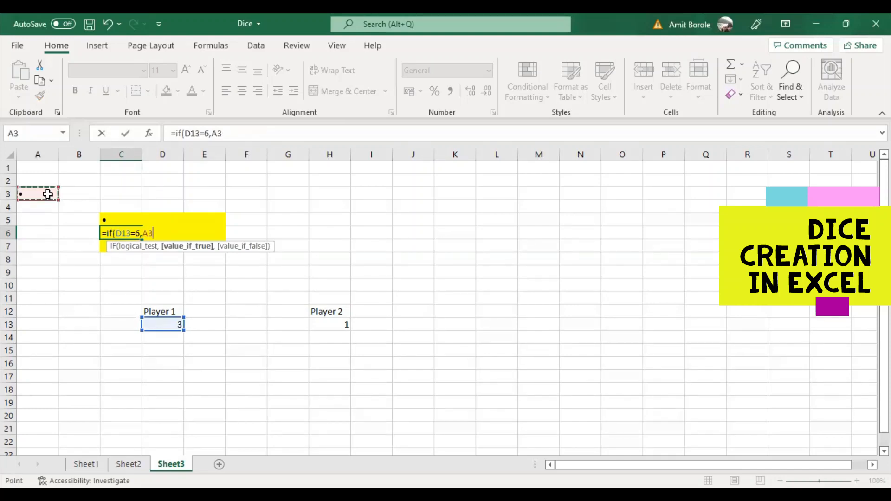
text(," ")
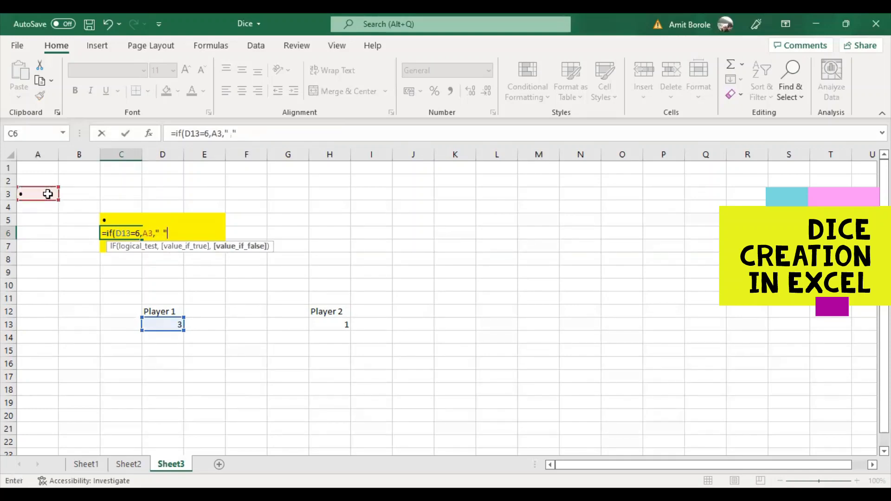
text())
key(Return)
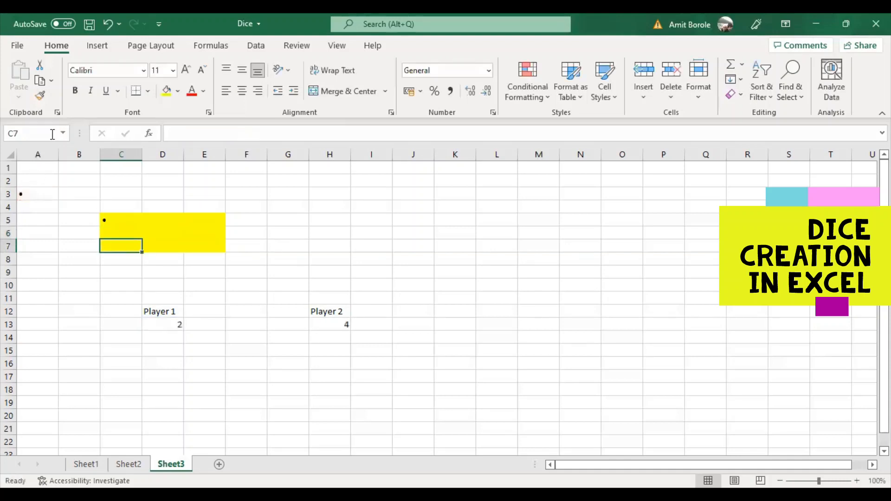
- Enter =IF(D13=6,A3," ") in cell E6 of Player 1's dice face
click(192, 236)
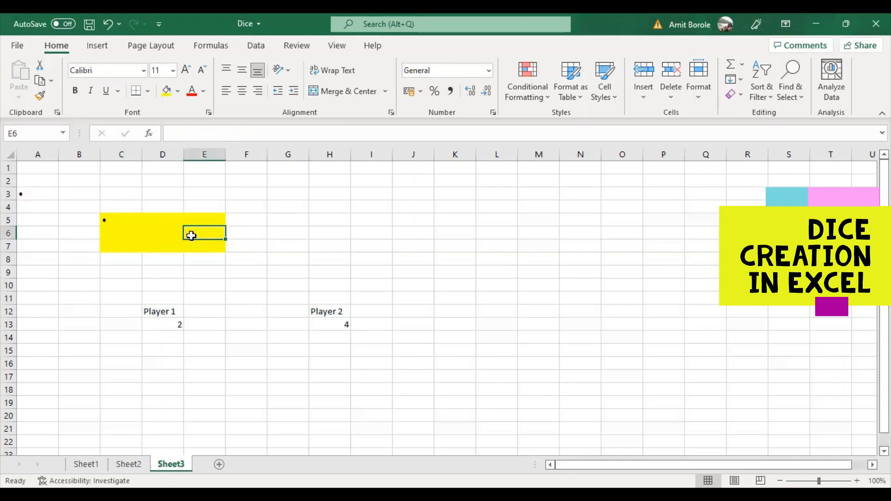
text(=i)
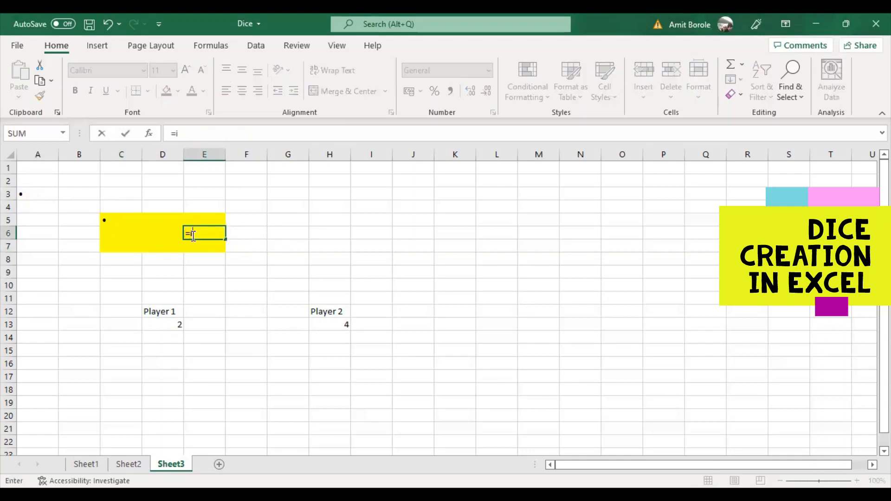
text(f)
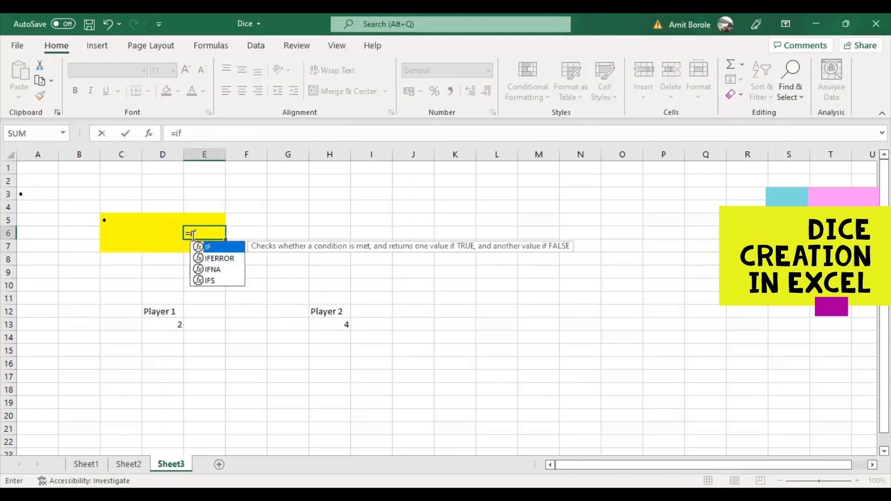
text(()
click(167, 325)
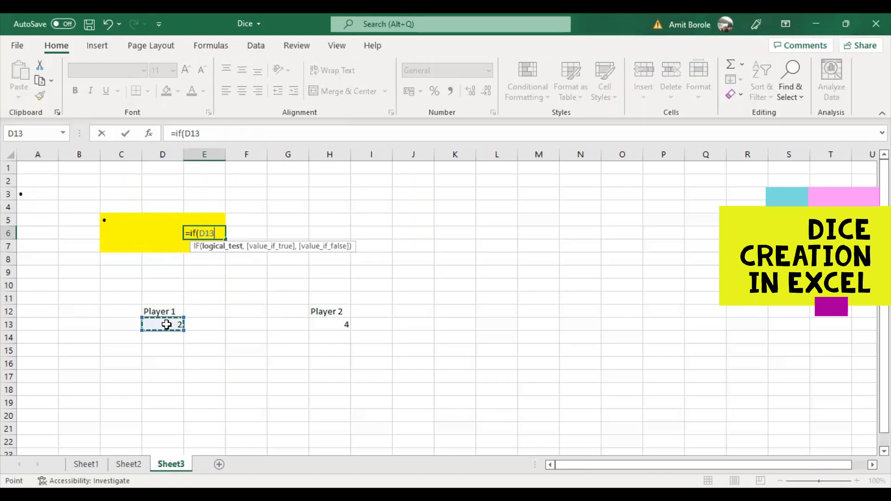
text(=6,A)
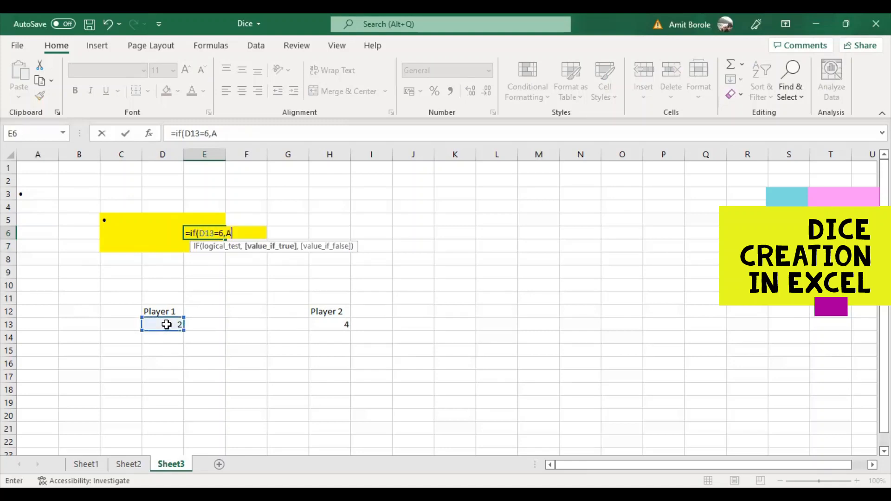
text(3," ")
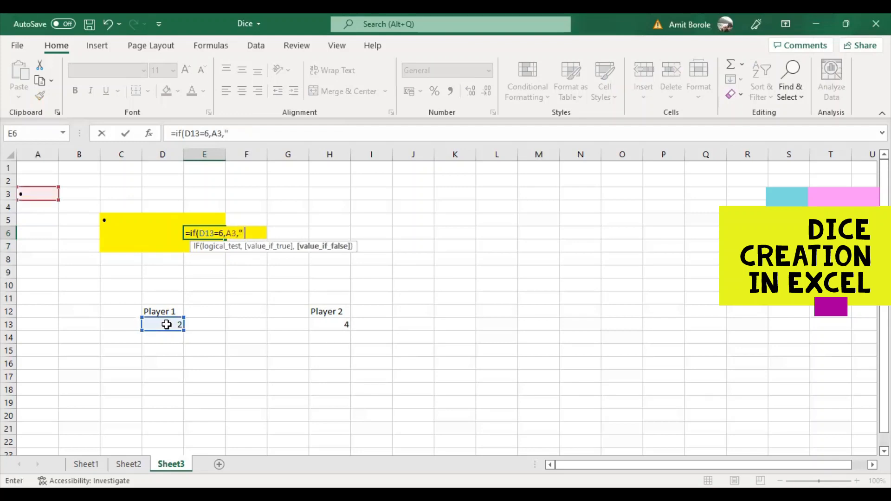
text())
key(Return)
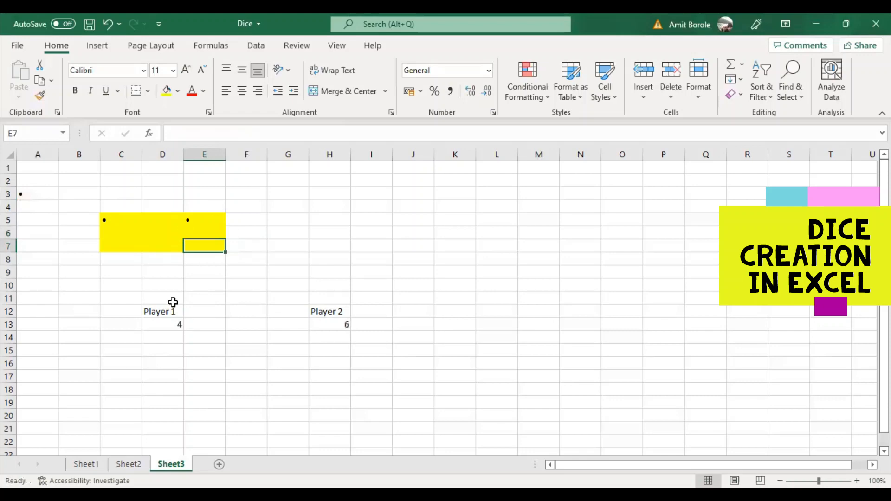
- Recalculate Sheet3 to test the middle-row dots in C6 and E6 against Player 1's random number
click(161, 322)
click(187, 350)
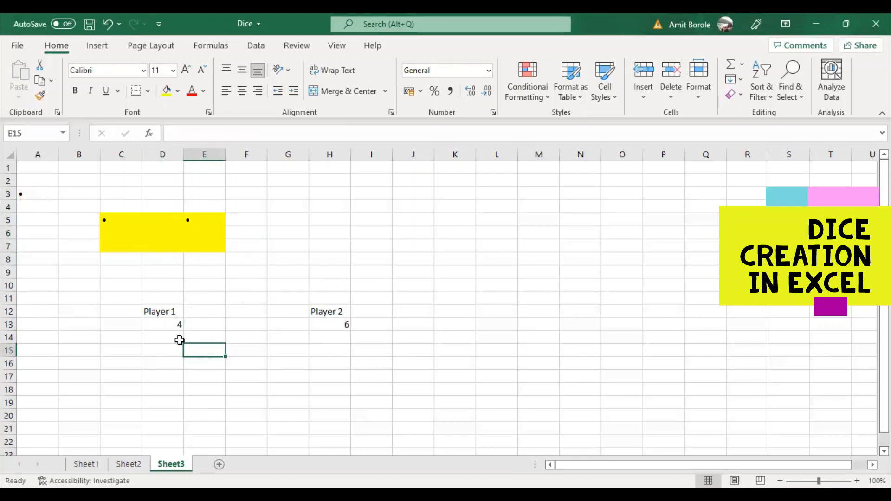
click(176, 322)
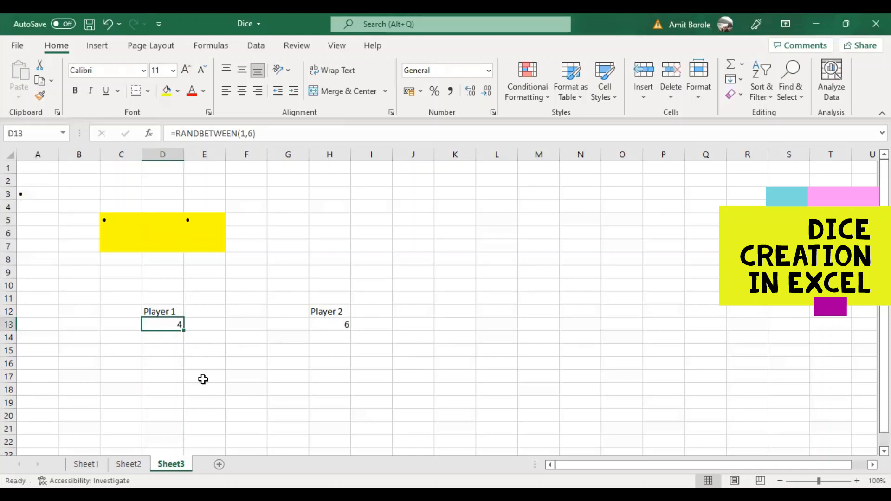
key(F9)
key(F9)
- Compare the opposite corner cells of Player 1's dice face to see which corner formulas C7 and E7 need
click(118, 246)
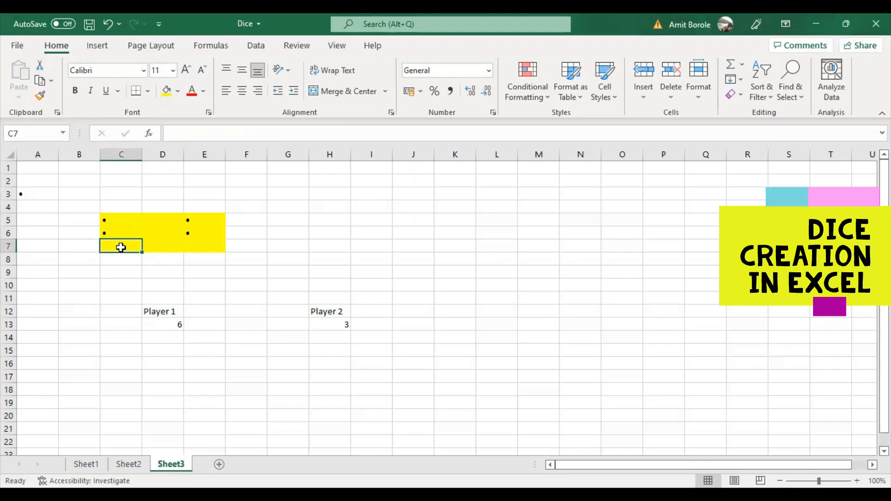
click(153, 235)
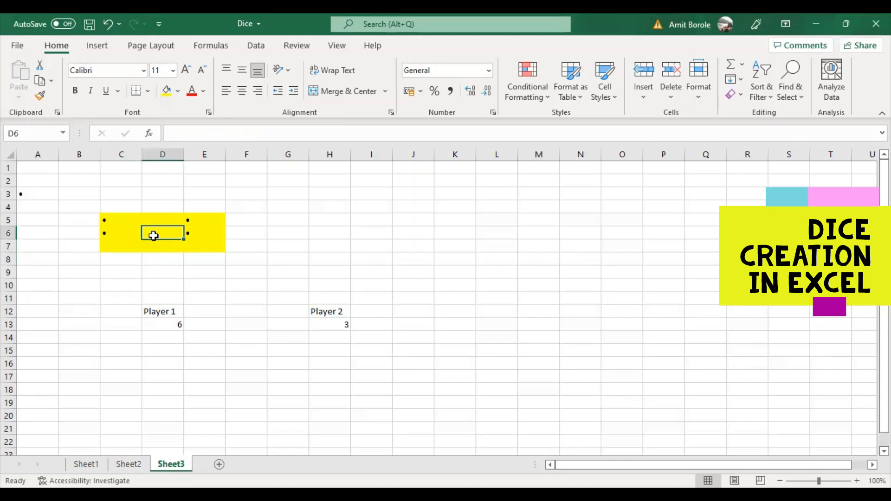
click(122, 219)
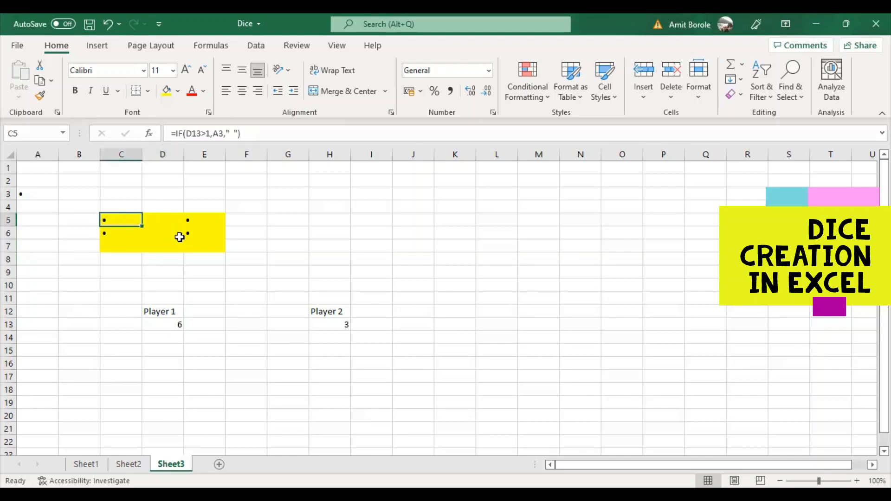
click(202, 245)
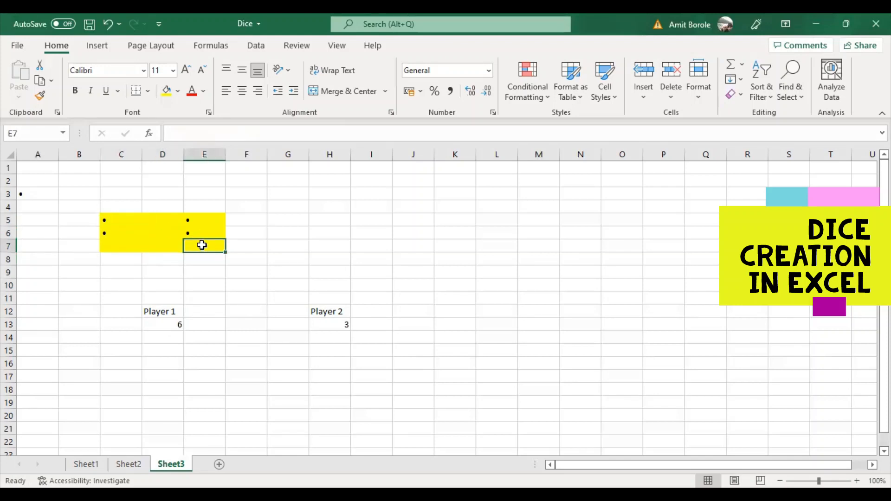
click(122, 219)
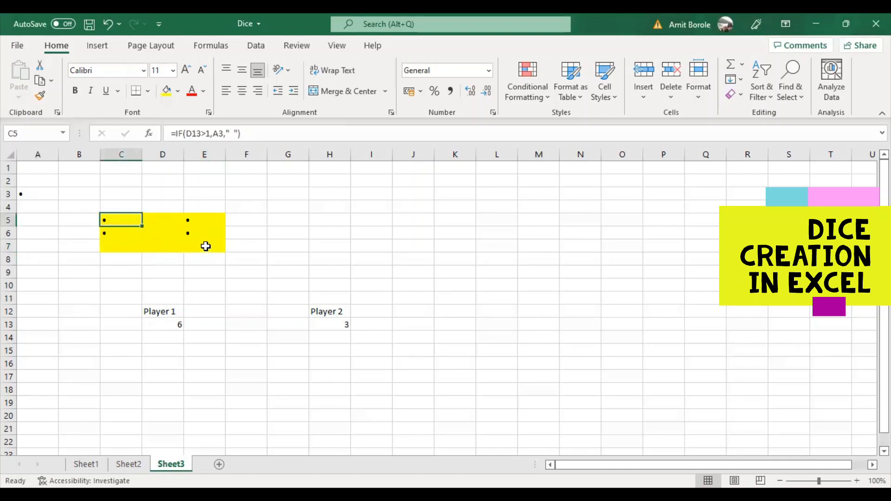
click(120, 244)
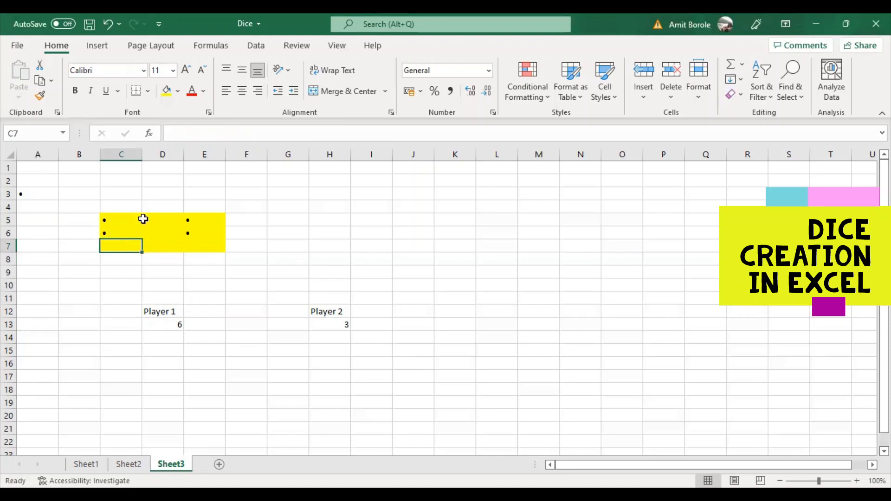
- Copy the formula text =IF(D13>3,A3," ") from E5 into the opposite corner cell C7
click(190, 220)
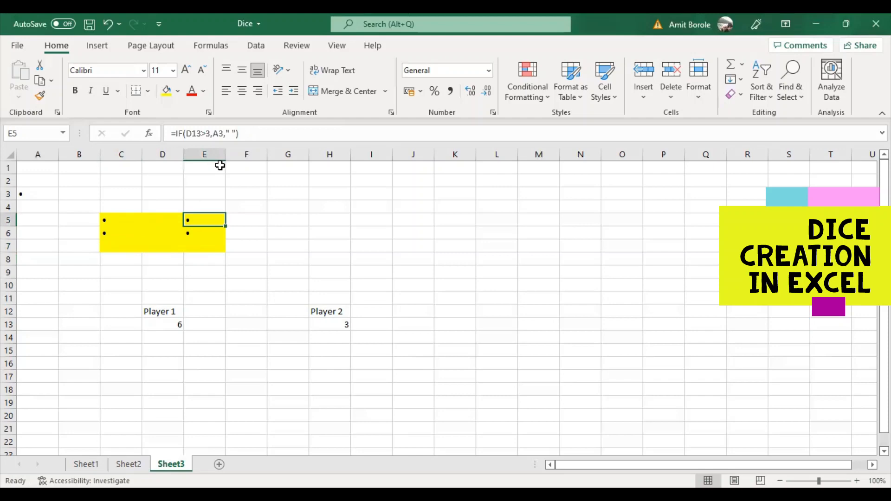
click(249, 133)
drag(248, 134, 171, 135)
key(ctrl+c)
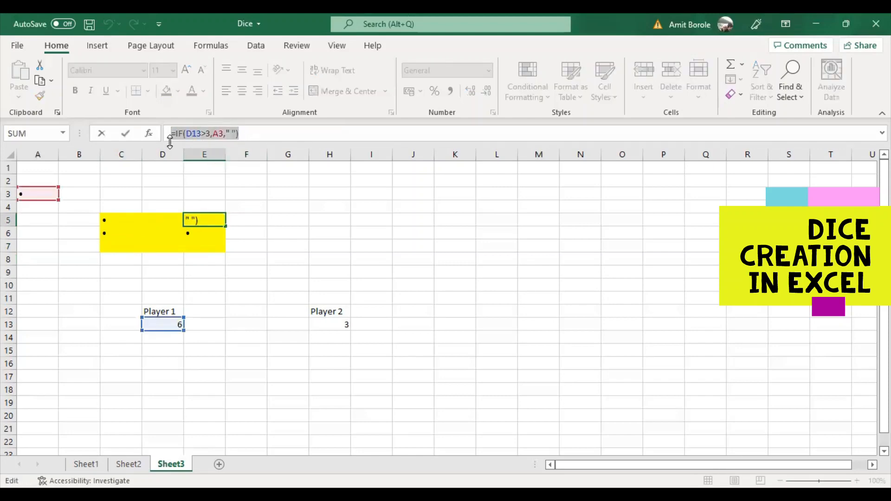
key(Return)
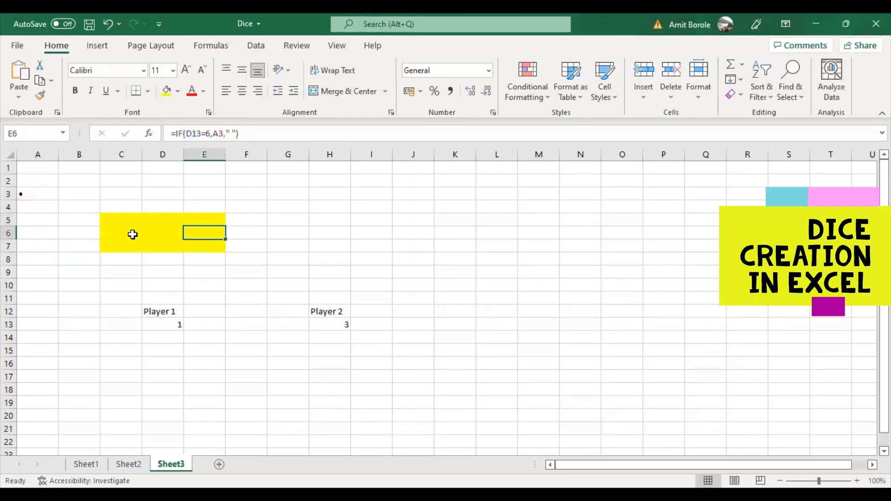
click(121, 242)
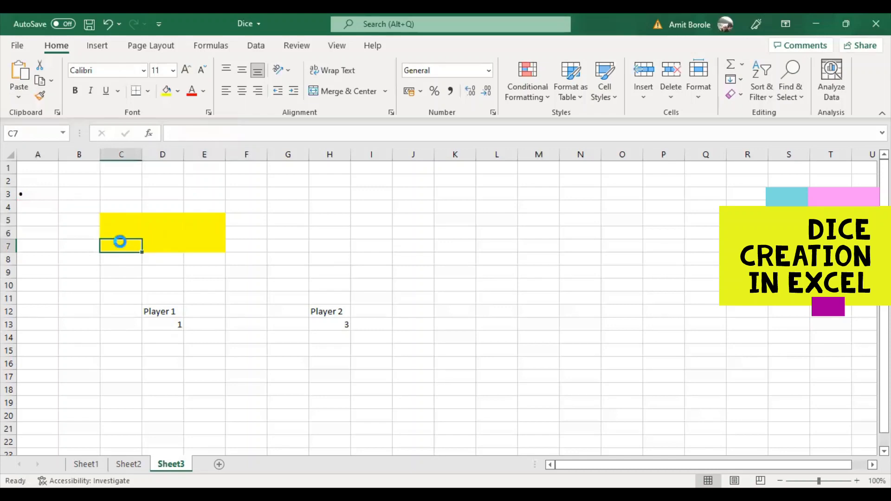
key(ctrl+v)
- Copy the formula text =IF(D13>1,A3," ") from C5 into the opposite corner cell E7
click(199, 247)
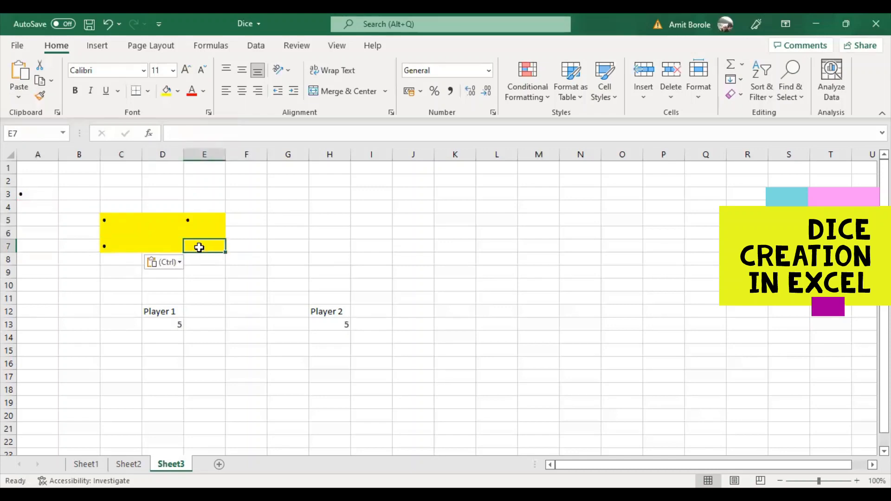
click(130, 219)
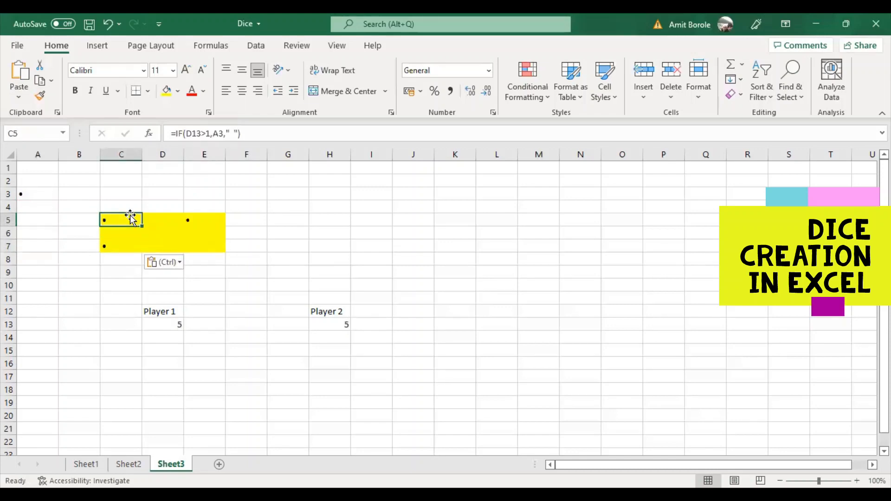
drag(250, 133, 168, 134)
key(ctrl+c)
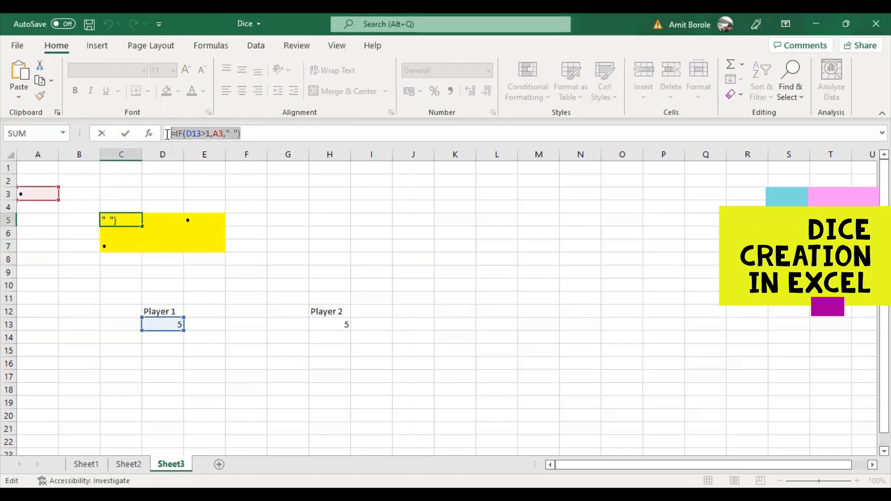
key(Return)
click(202, 249)
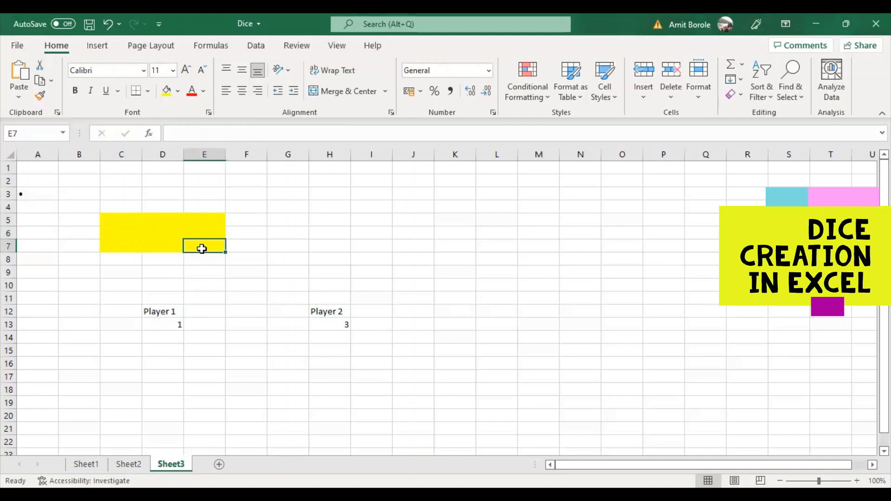
key(ctrl+v)
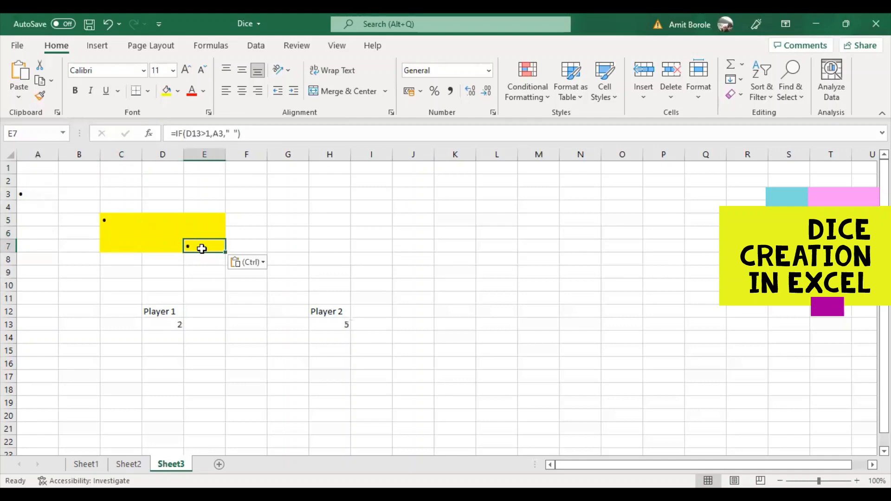
- Recalculate Sheet3 to test all the corner dots against Player 1's random number in D13
click(220, 400)
click(171, 323)
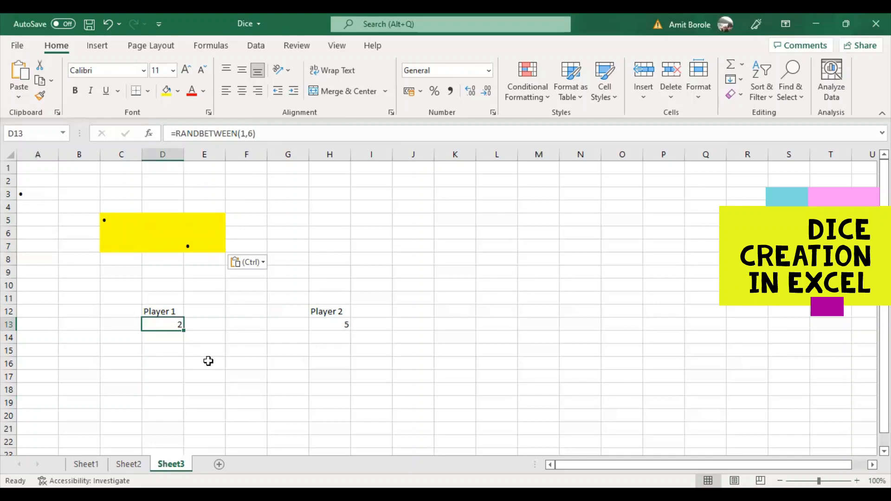
key(F9)
key(F9)
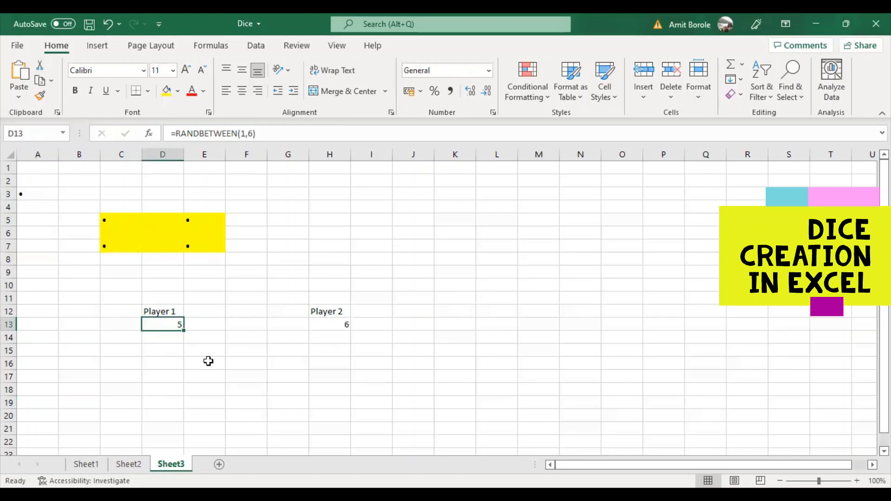
- Begin the centre dot formula in D6 with =IF(D13=1,A3, and open a nested IF as its false value
click(163, 236)
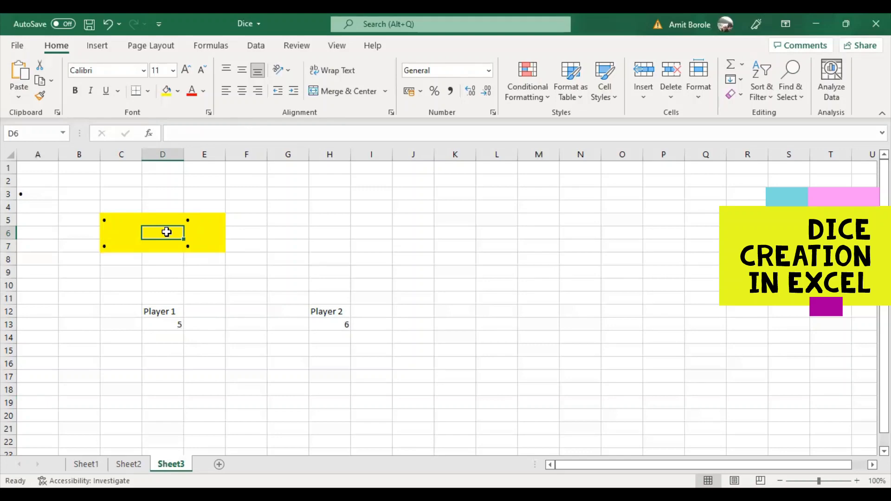
text(=)
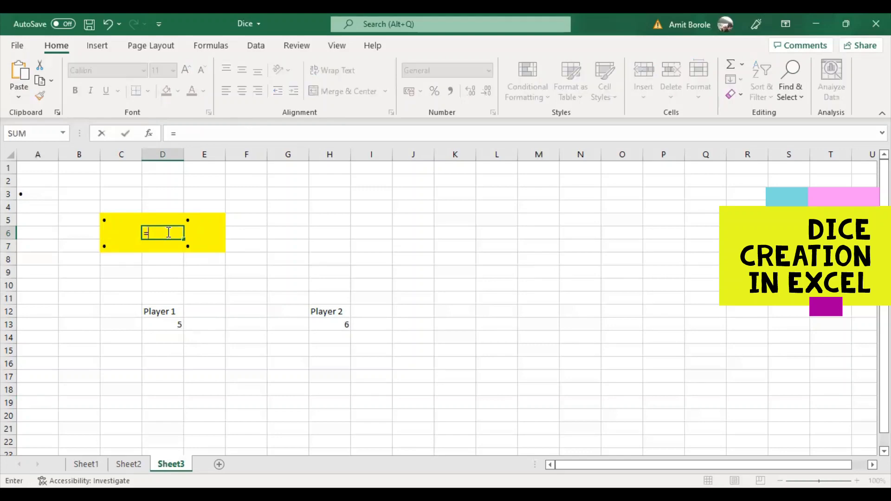
text(if)
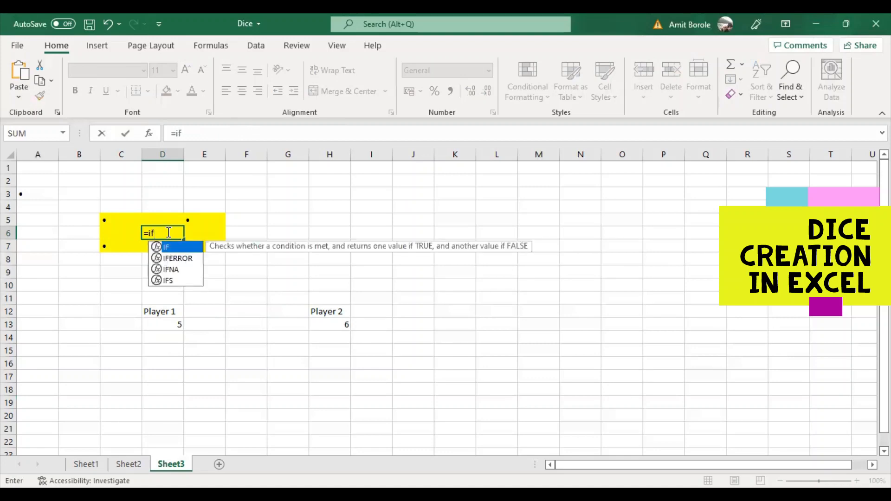
text(()
click(168, 323)
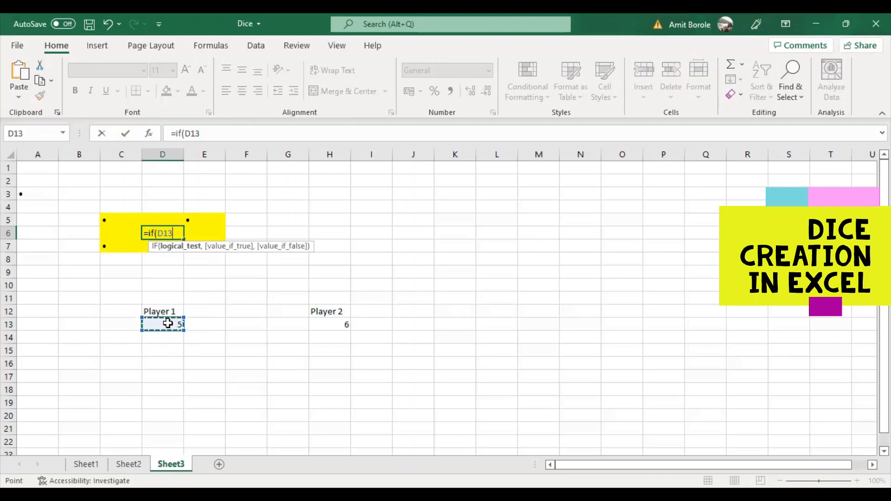
text(=)
text(1)
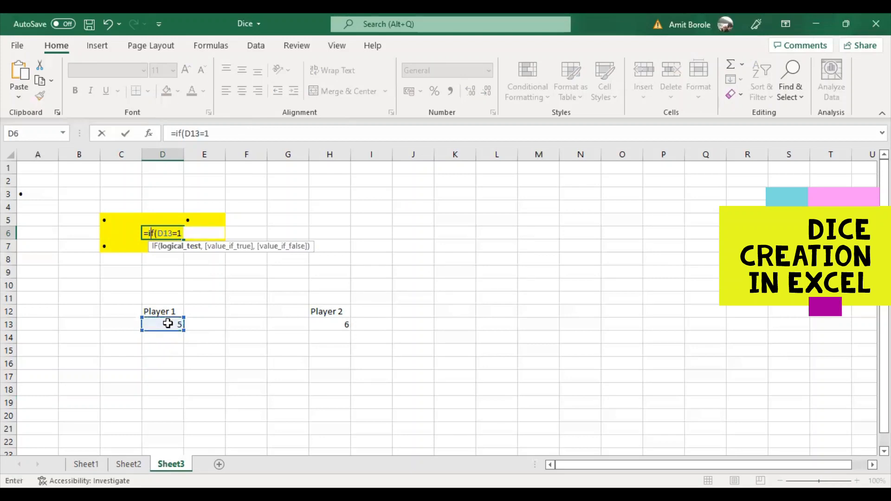
text(,a)
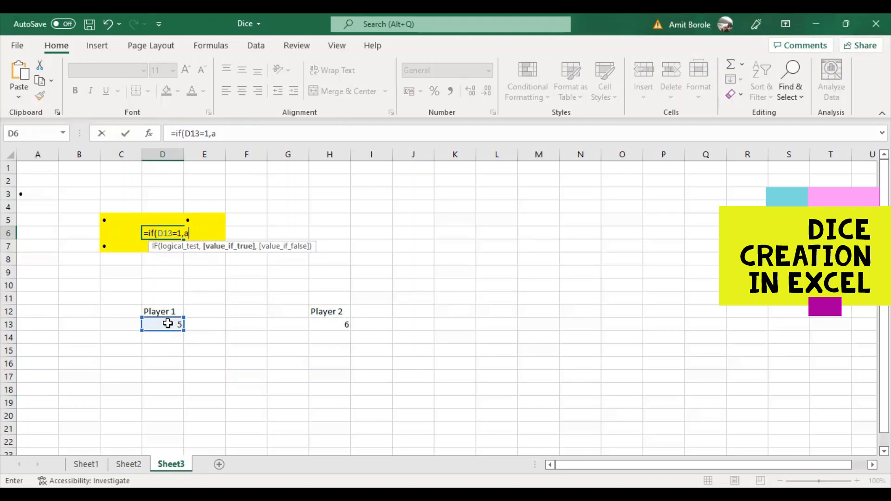
text(3,if()
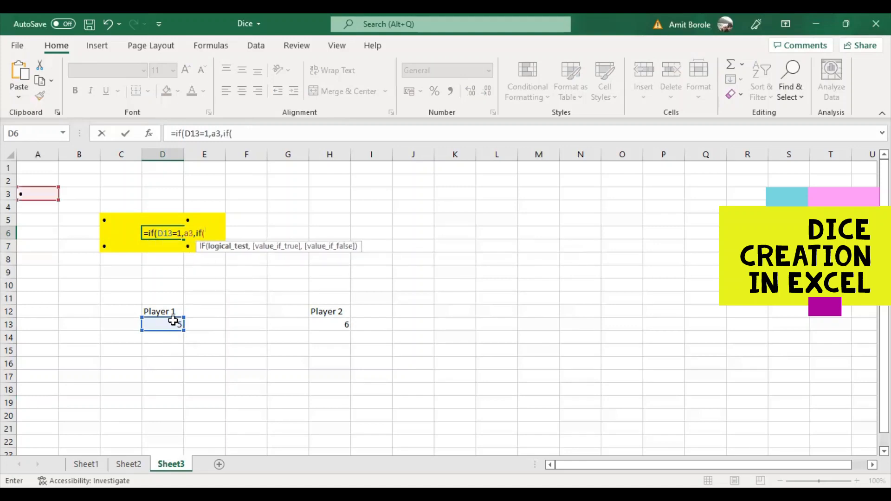
- Extend D6's formula with D13=3,A3,D13=5,A3," " and closing brackets, and try to enter it
click(173, 322)
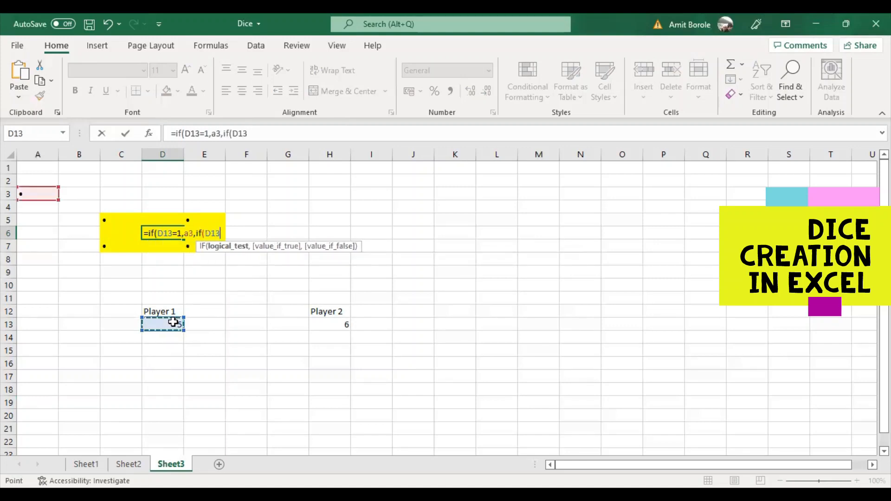
text(=3)
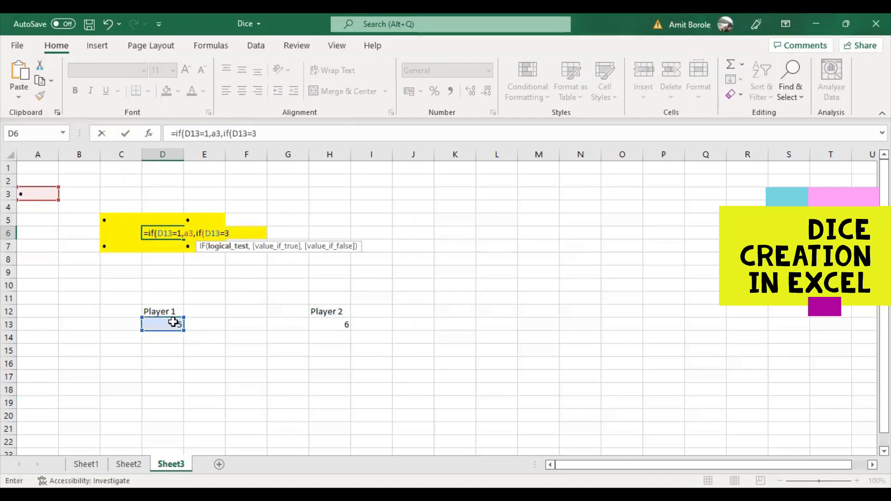
text(,a3,)
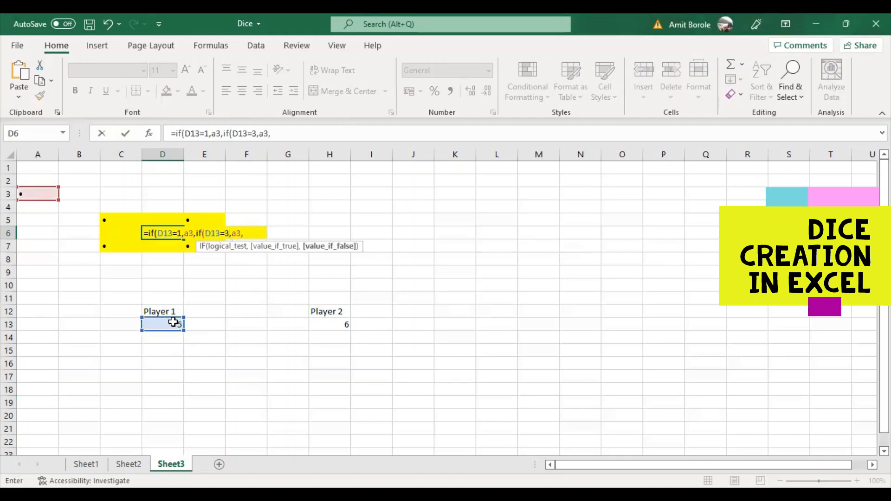
click(169, 323)
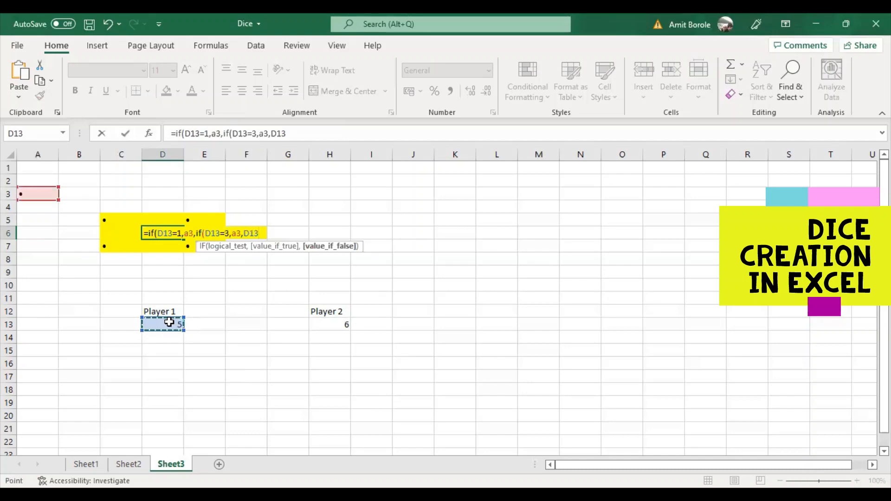
text(=5)
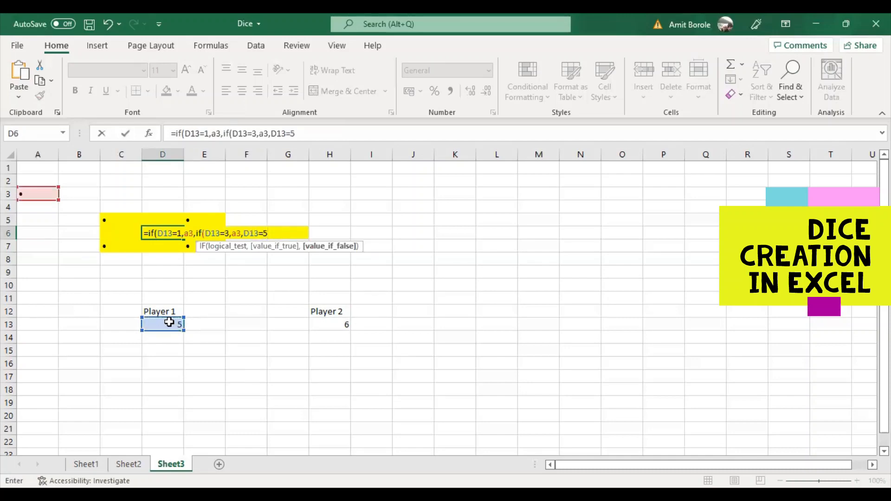
text(,a3)
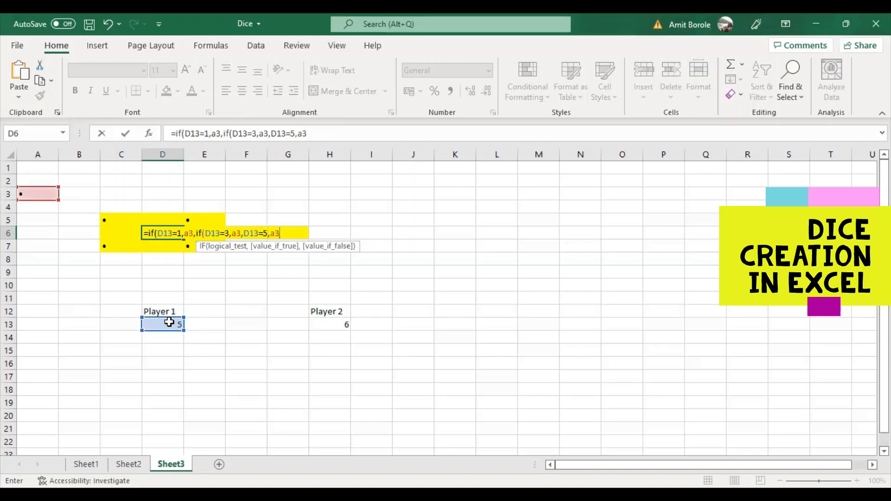
text(," "))))
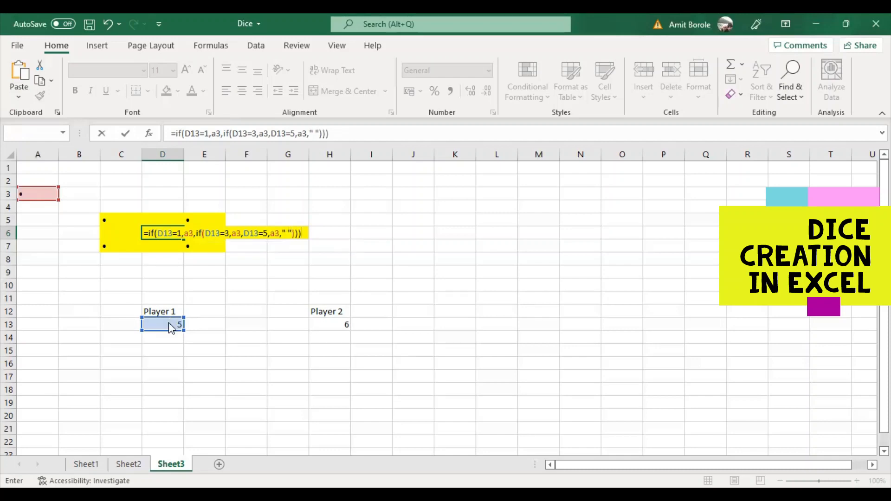
key(Return)
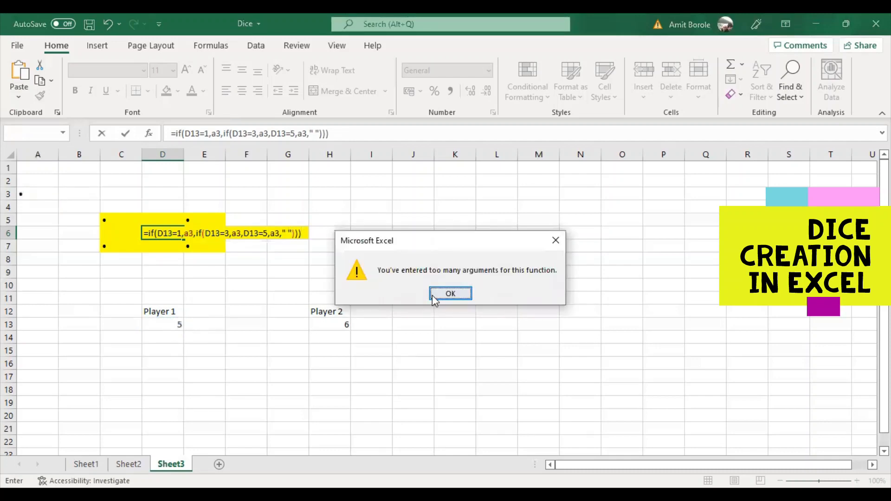
key(Return)
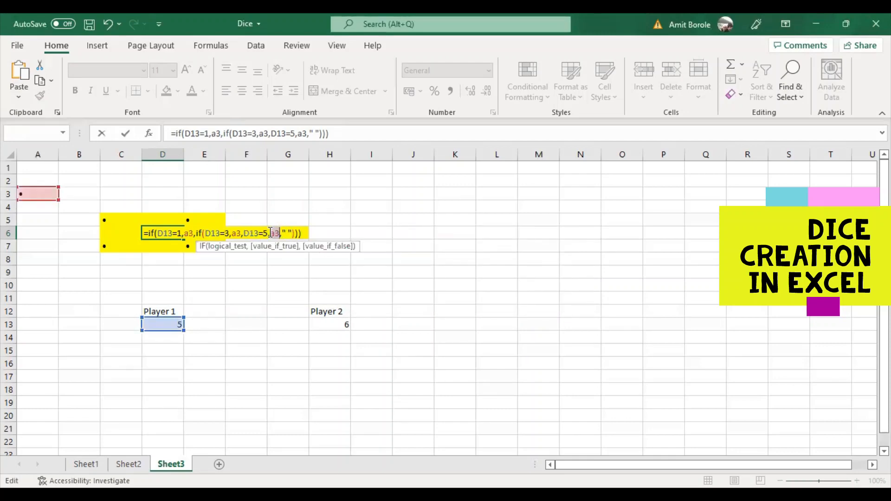
- Correct the formula in D6 by inserting the missing IF( before D13=5, and enter it
click(281, 233)
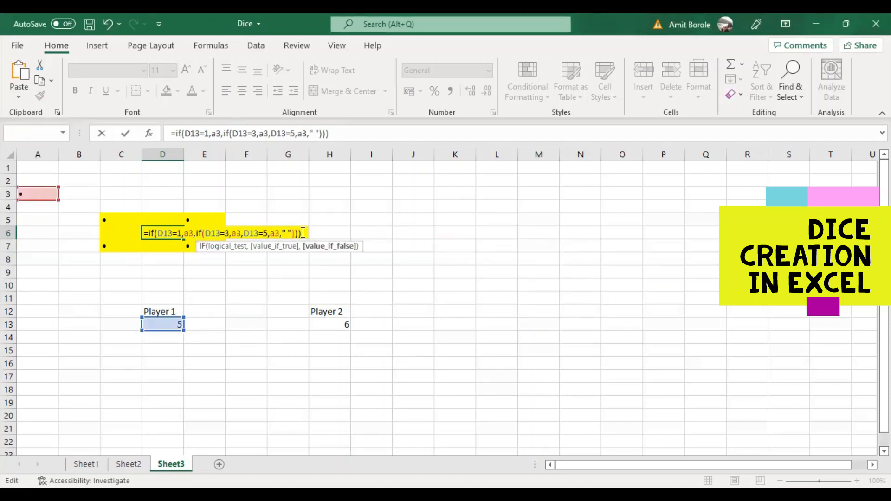
click(243, 233)
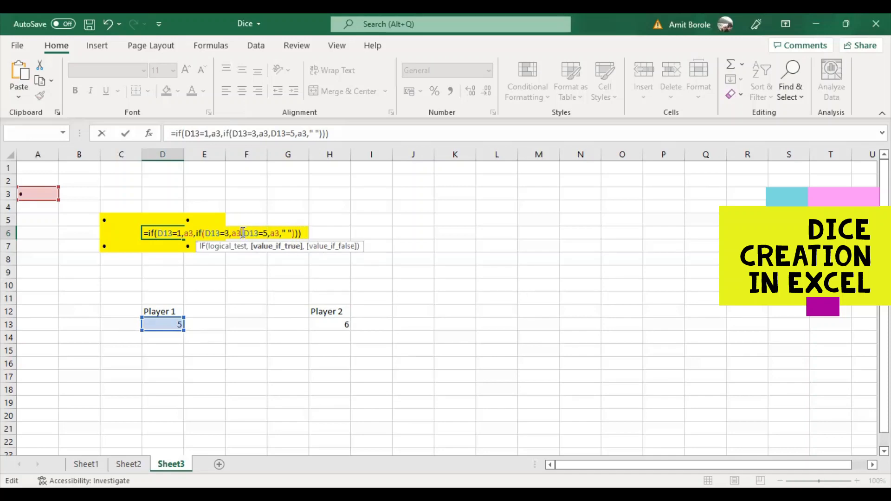
text(if)
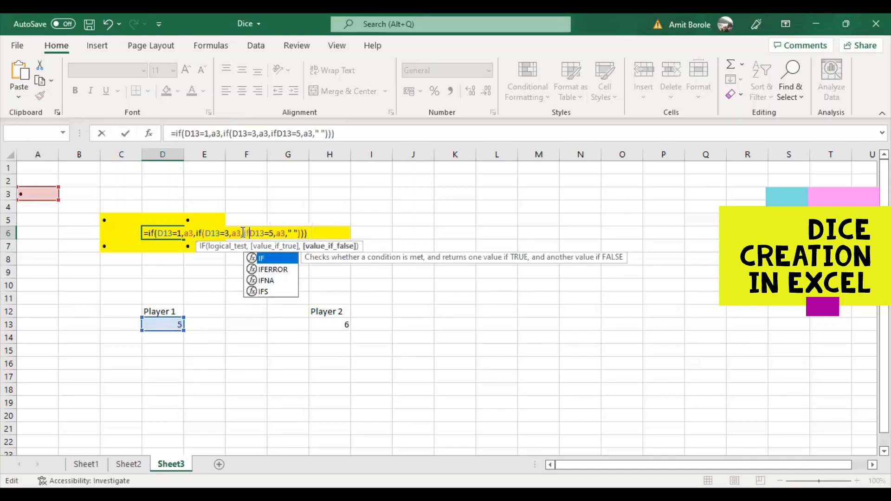
text(()
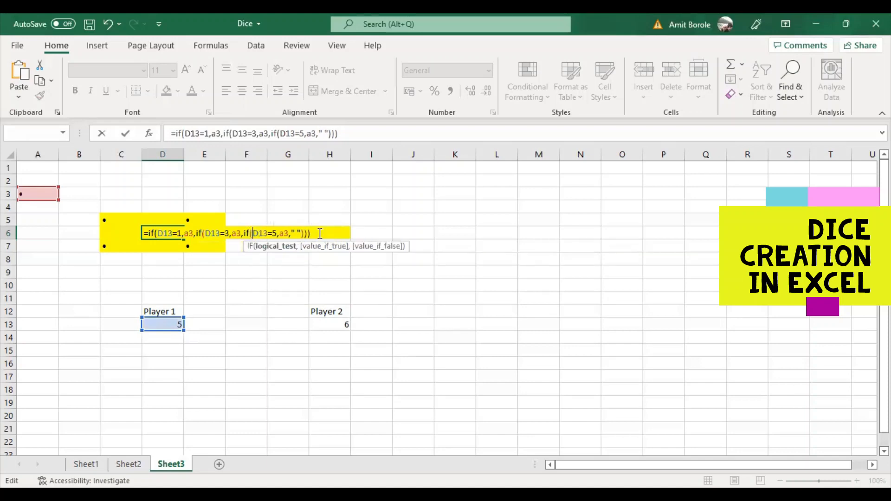
key(Return)
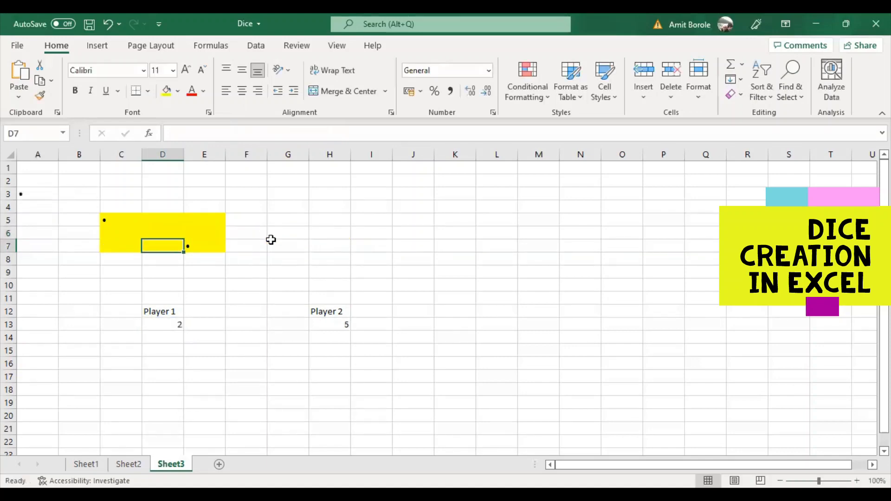
- Recalculate Sheet3 repeatedly to test the centre dot in D6 against Player 1's random number
click(207, 330)
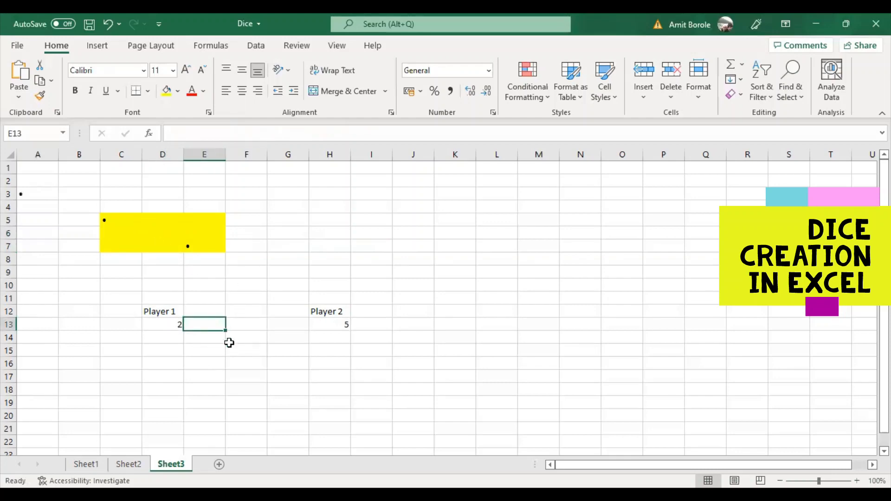
key(F9)
key(F9)
key(F9)
key(F9)
key(F9)
key(F9)
key(F9)
key(F9)
key(F9)
key(F9)
click(262, 350)
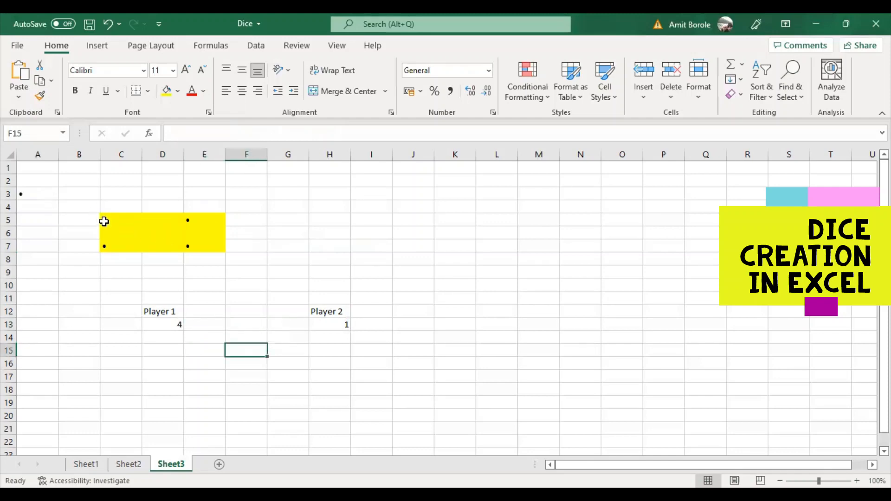
- Centre the dots of Player 1's dice face C5:E7 horizontally and colour them red
drag(105, 217, 212, 246)
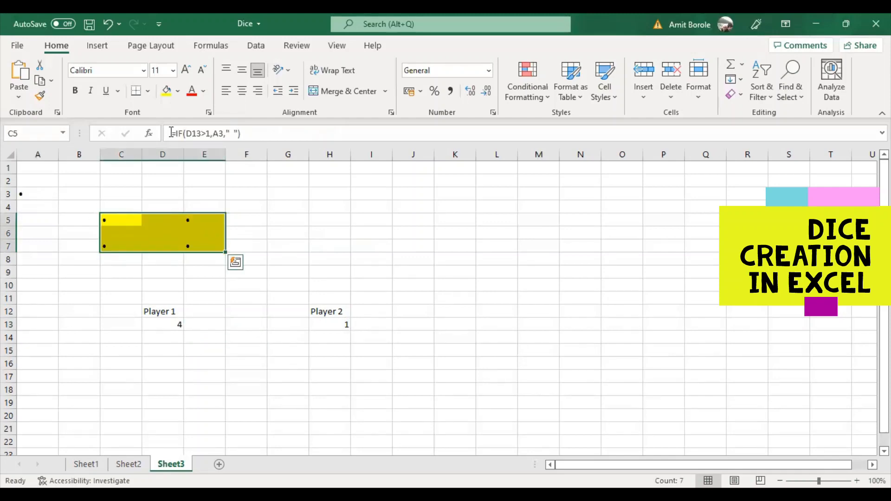
click(242, 91)
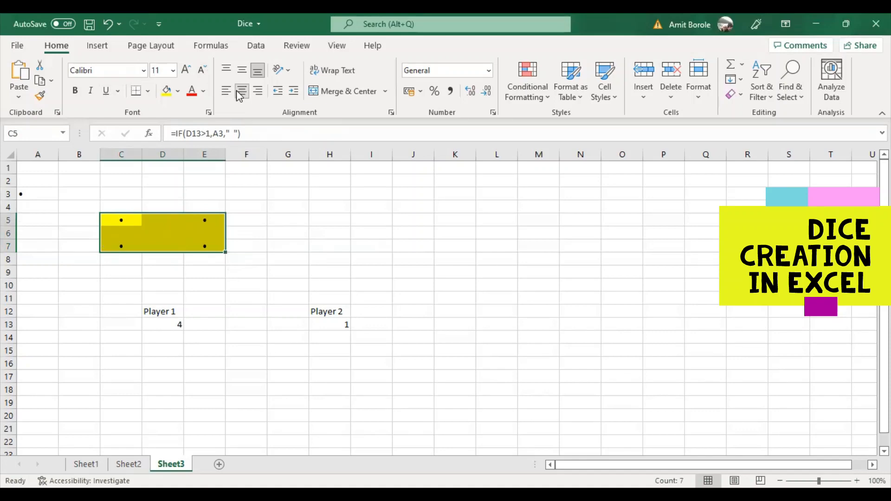
click(193, 91)
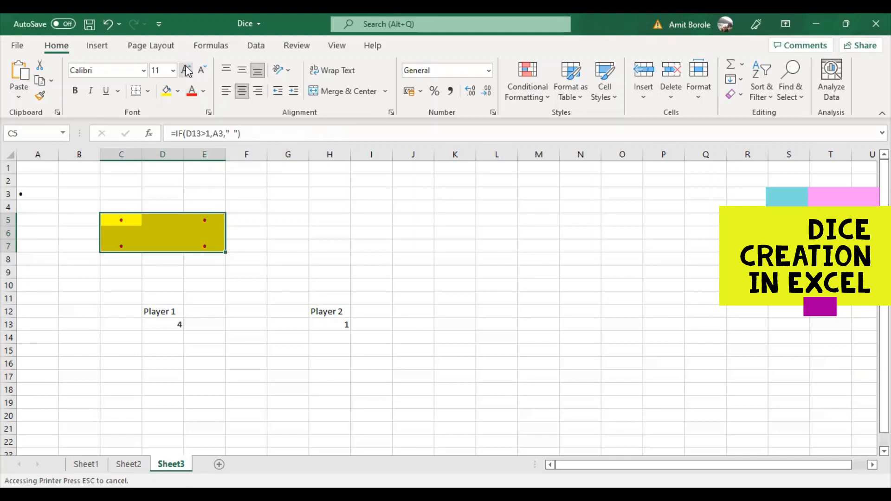
- Enlarge the dots in Player 1's dice face C5:E7 to font size 36
click(187, 70)
click(187, 70)
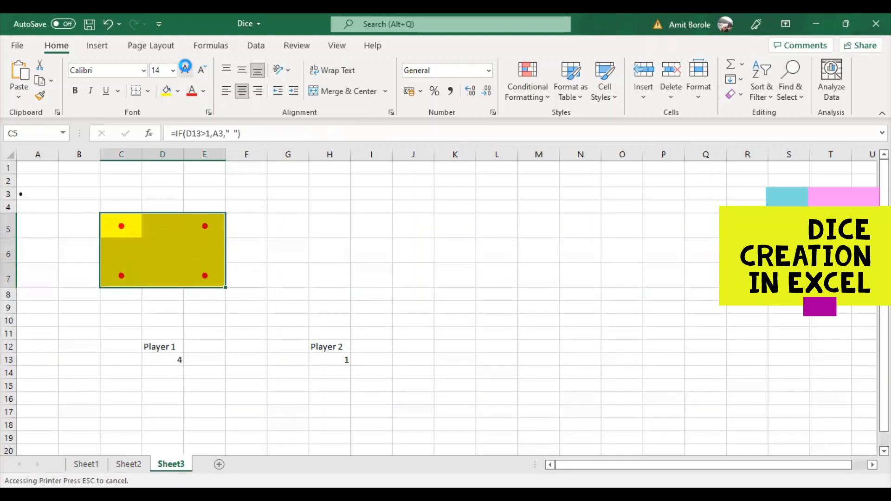
click(186, 66)
click(186, 66)
click(186, 66)
click(186, 66)
click(185, 66)
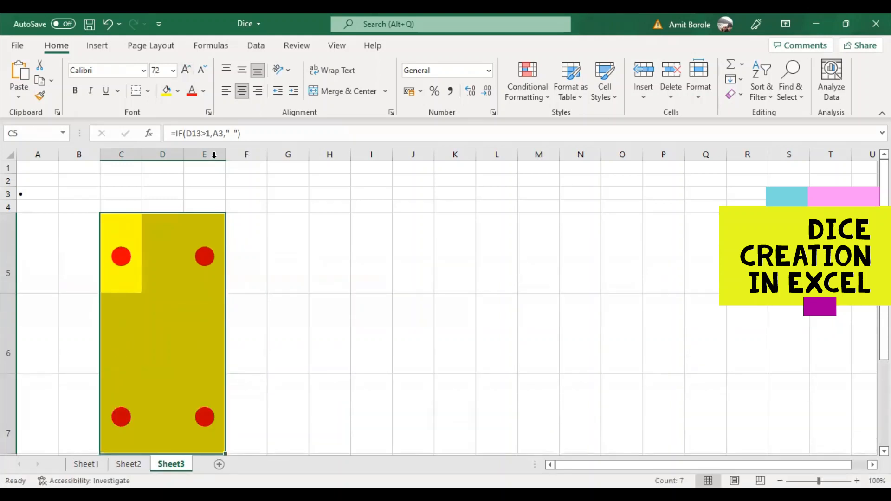
click(203, 70)
click(202, 70)
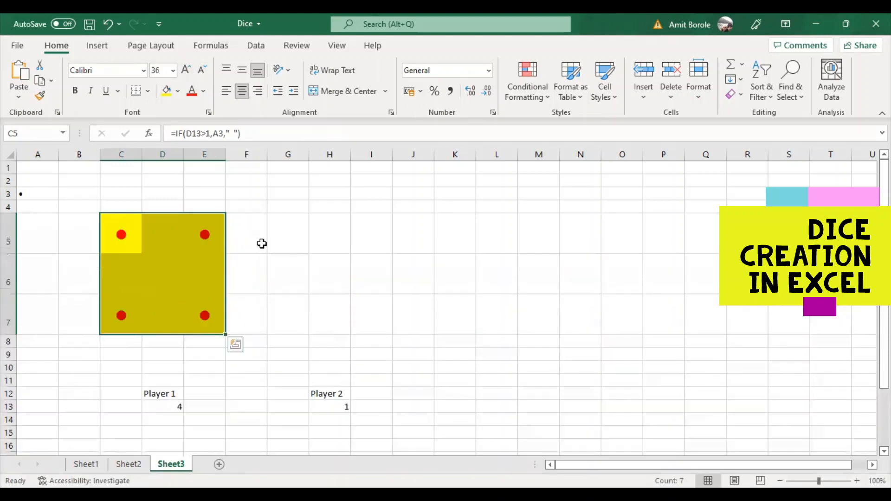
- Recalculate Sheet3 repeatedly to check the enlarged red dots of Player 1's dice face against D13
click(277, 310)
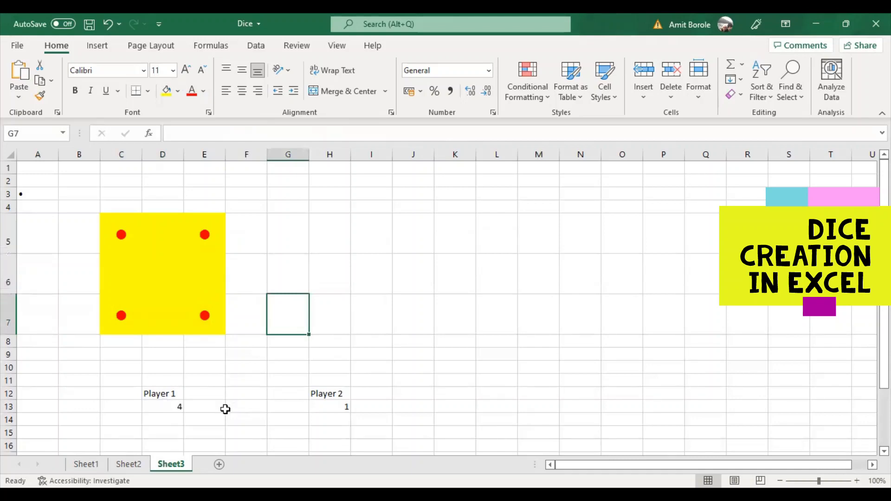
key(F9)
key(F9)
key(F9)
key(F9)
key(F9)
key(F9)
key(F9)
key(F9)
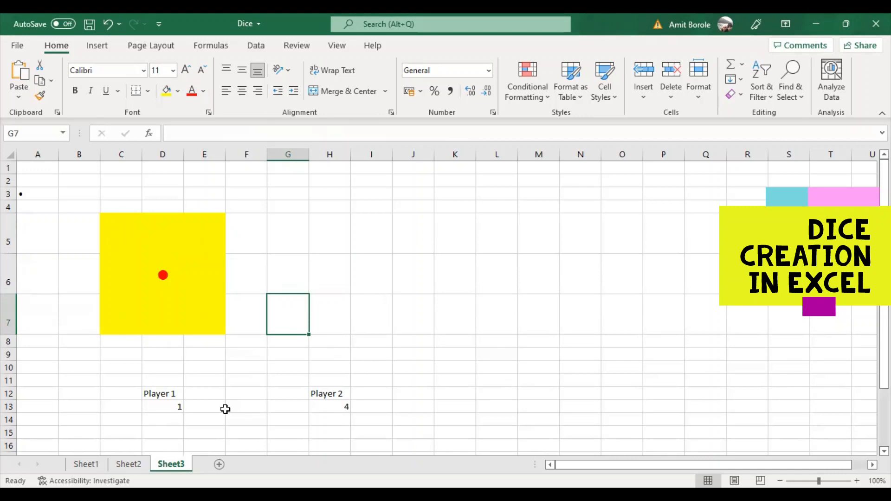
key(F9)
key(F9)
key(F9)
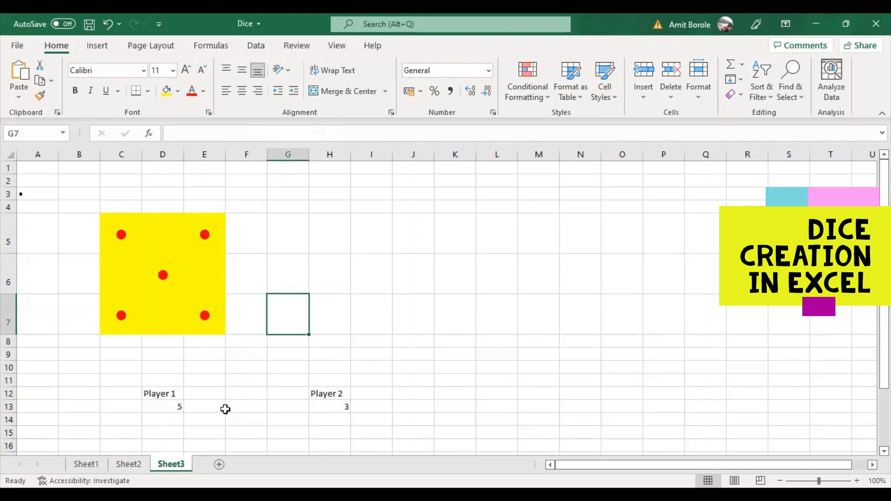
key(F9)
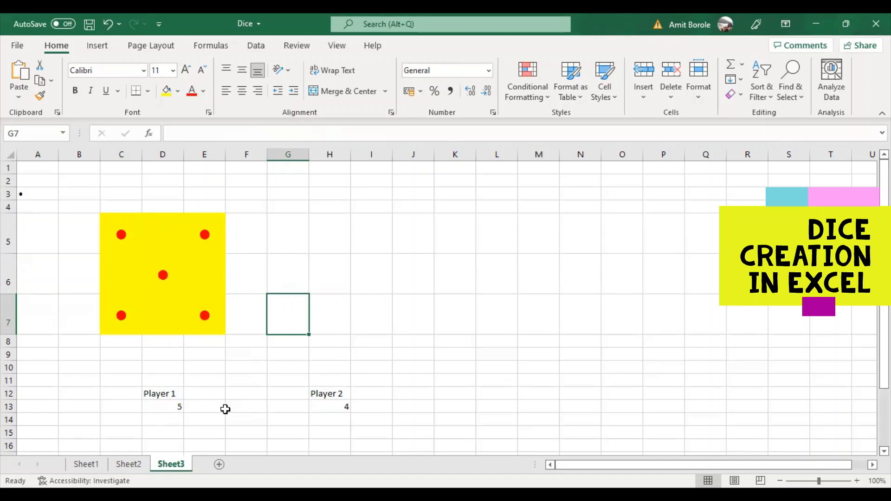